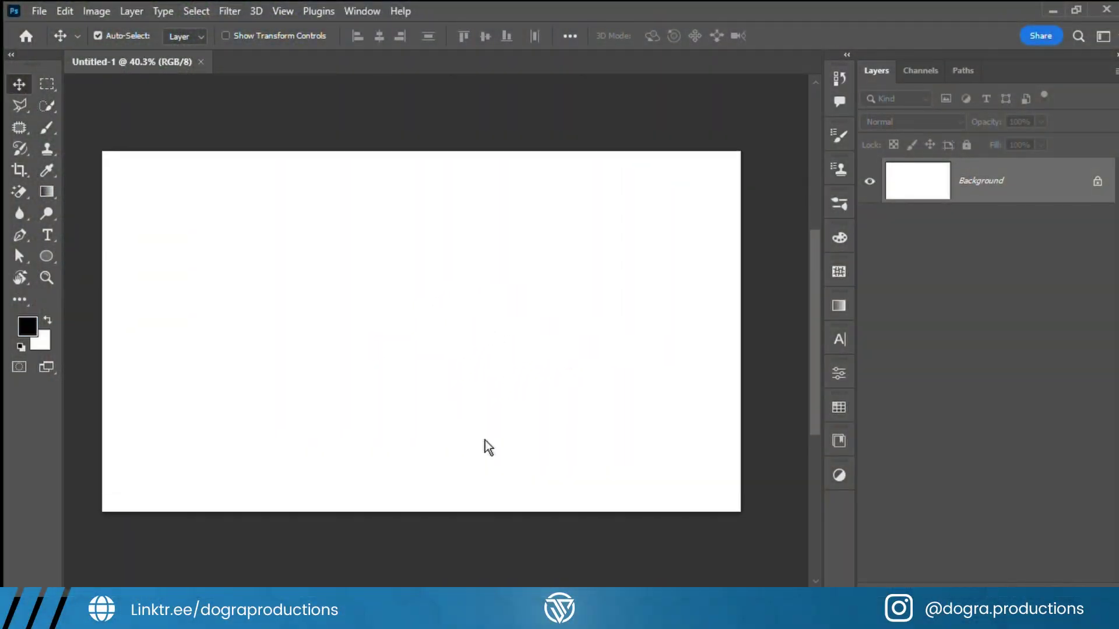
# Step: Commit the placed sky photo and scale the rock photo to fill the canvas
pyautogui.press('Return')
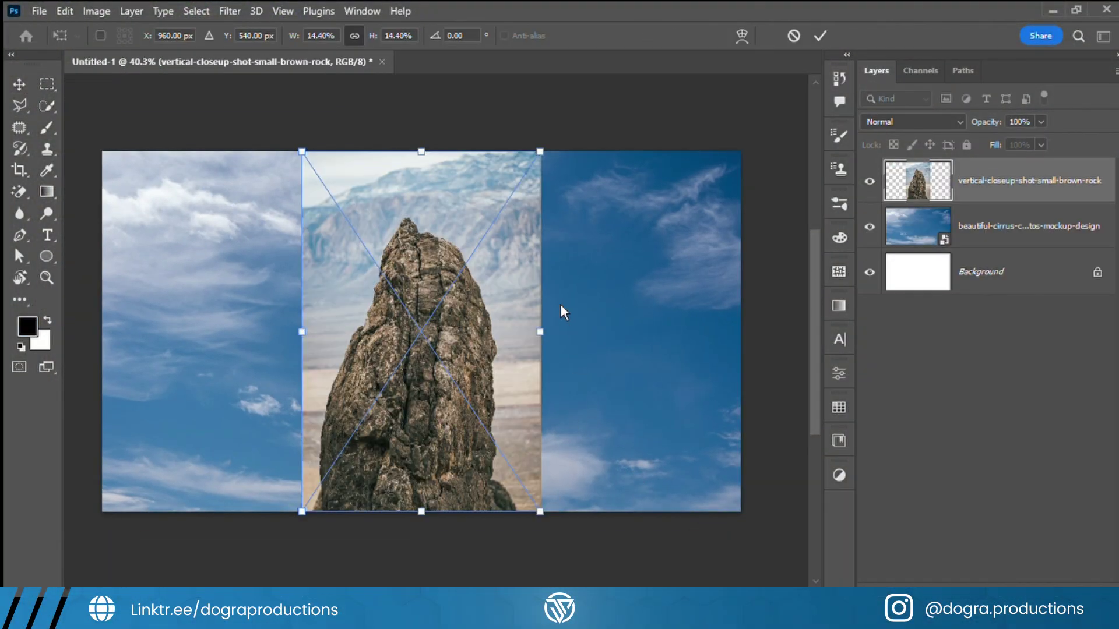
pyautogui.moveTo(560, 304)
pyautogui.mouseDown()
pyautogui.moveTo(600, 457)
pyautogui.moveTo(705, 489)
pyautogui.mouseUp()
pyautogui.press('Return')
# Step: Cut out the brown rock and shrink it into a ridge along the bottom
pyautogui.press('w')
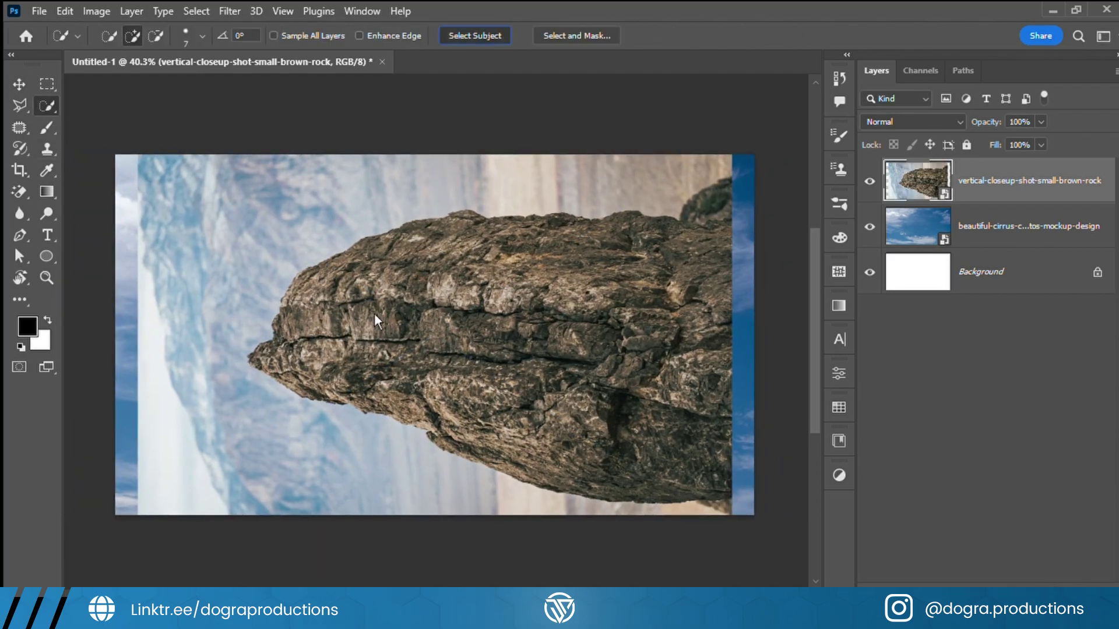
pyautogui.click(19, 87)
pyautogui.hotkey('ctrl', 't')
pyautogui.moveTo(736, 519); pyautogui.dragTo(629, 430)
pyautogui.press('Return')
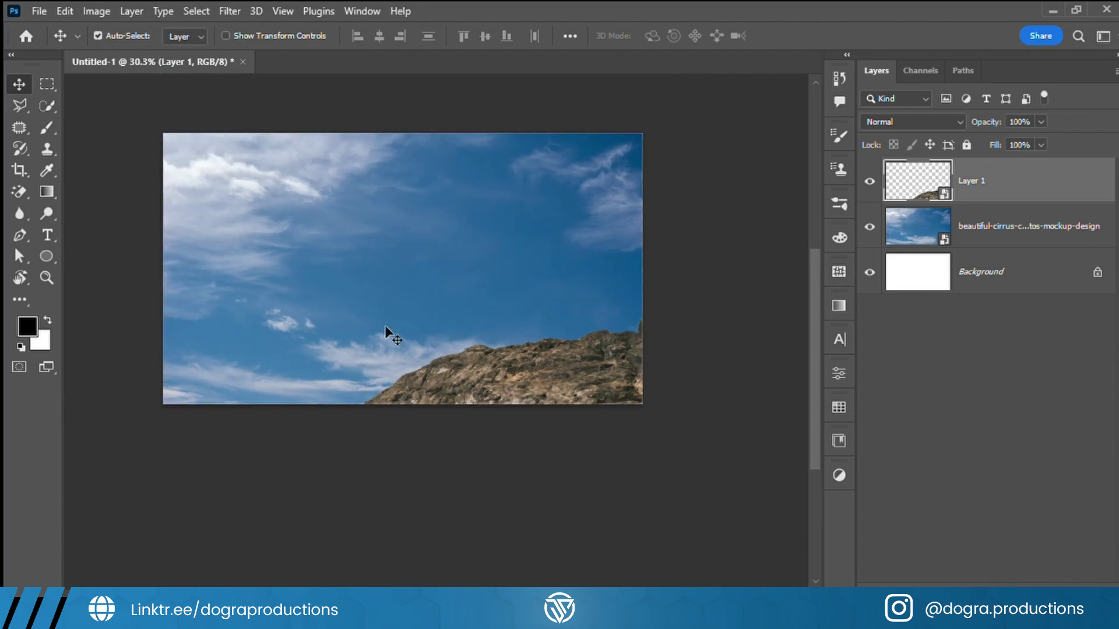
# Step: Duplicate the rock ridge layer to transform the copy
pyautogui.scroll(3, 392, 361)
pyautogui.hotkey('ctrl', 'j')
pyautogui.hotkey('ctrl', 't')
# Step: Tilt the duplicate ridge across the bottom and mask out its blurred patch
pyautogui.moveTo(507, 317); pyautogui.dragTo(319, 481)
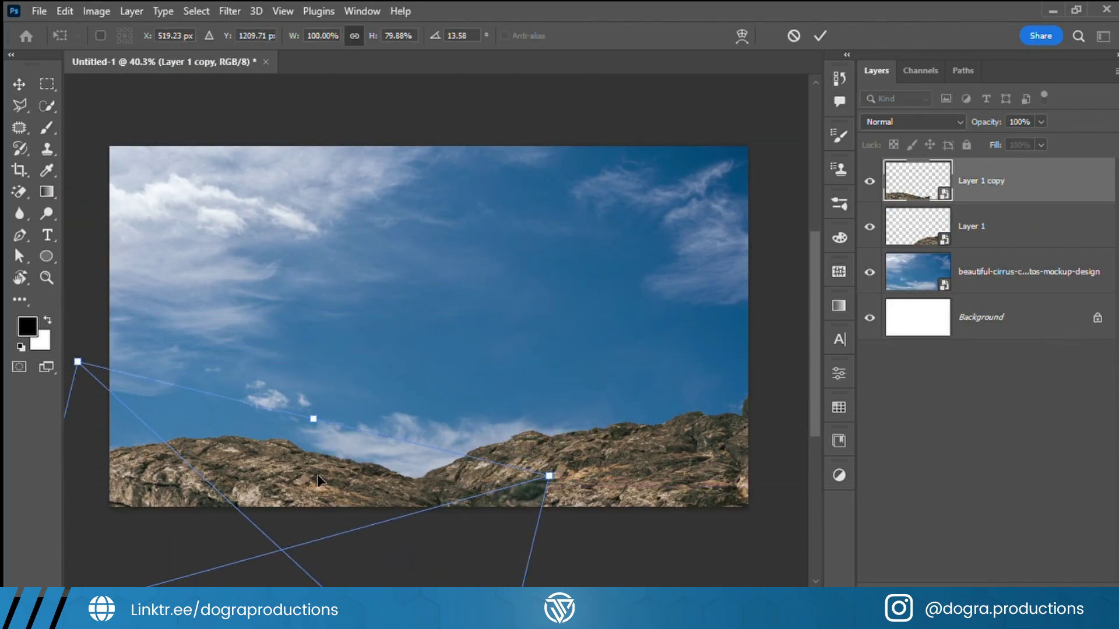
pyautogui.press('Return')
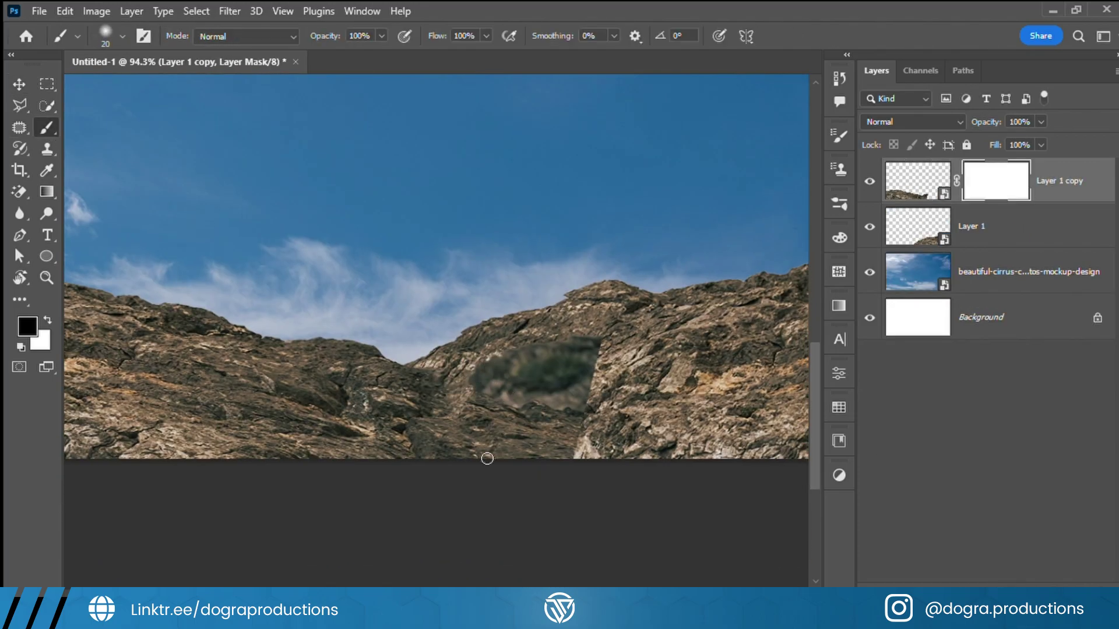
pyautogui.moveTo(498, 354); pyautogui.dragTo(513, 384)
pyautogui.keyDown('alt'); pyautogui.scroll(3, 508, 408); pyautogui.keyUp('alt')
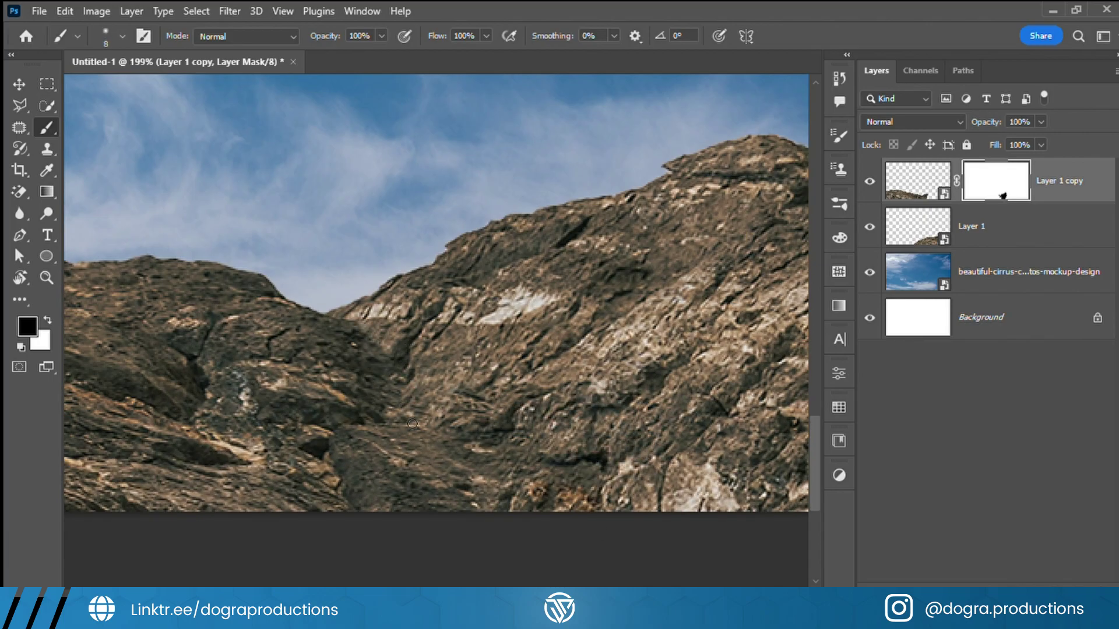
pyautogui.scroll(-3, 410, 332)
pyautogui.scroll(4, 420, 232)
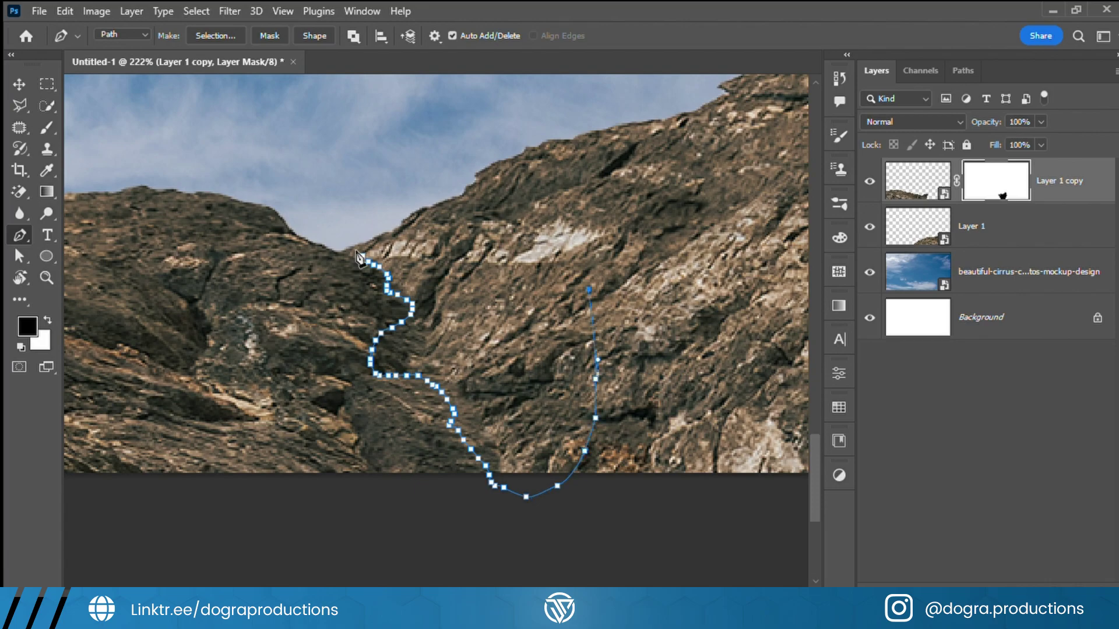
# Step: Paint soft dark shadow into the ridge seam on a new layer below the duplicate
pyautogui.hotkey('ctrl', 'shift', 'alt', 'n')
pyautogui.hotkey('ctrl', '[')
pyautogui.press('b')
pyautogui.scroll(3, 394, 255)
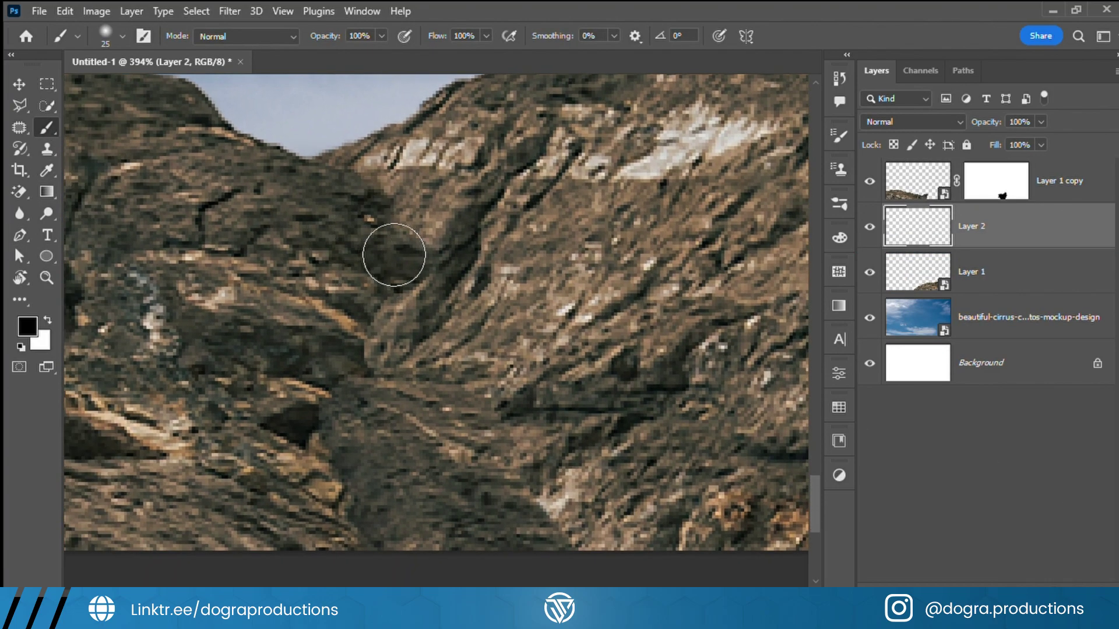
pyautogui.keyDown('alt'); pyautogui.click(378, 203); pyautogui.keyUp('alt')
pyautogui.press('[')
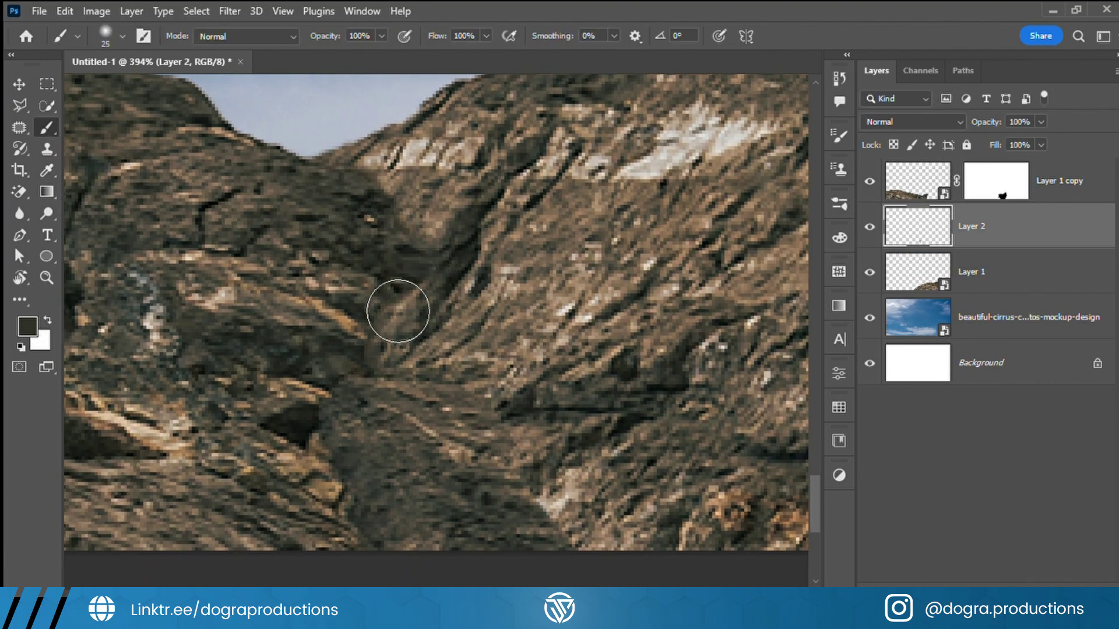
pyautogui.moveTo(430, 39); pyautogui.dragTo(408, 40)
pyautogui.scroll(-3, 564, 369)
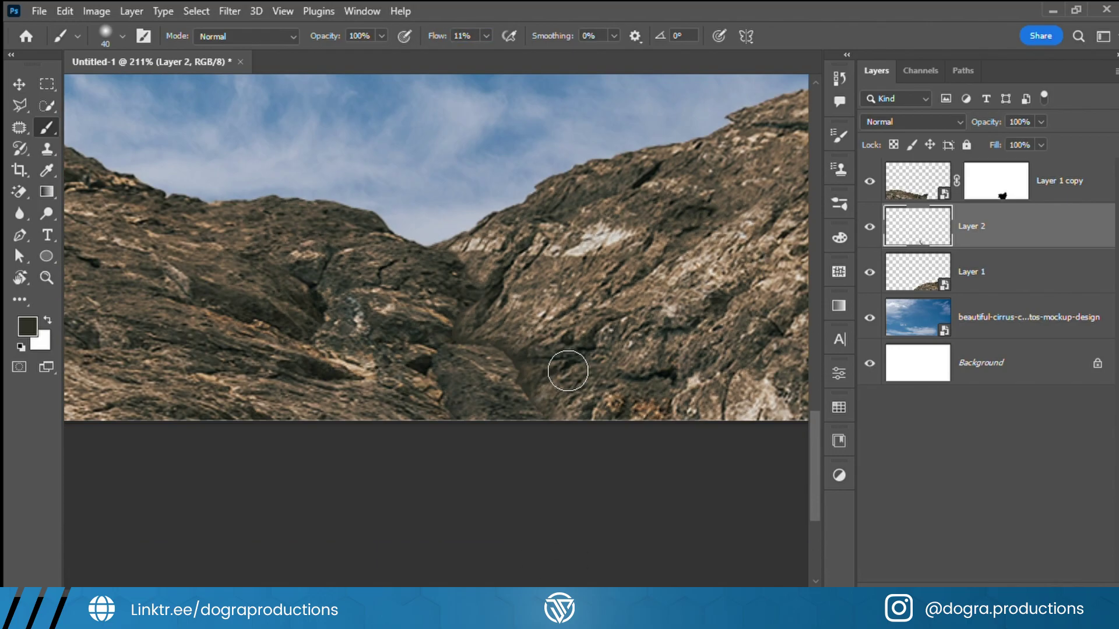
pyautogui.scroll(3, 569, 424)
pyautogui.scroll(-2, 569, 425)
# Step: Target the duplicate ridge's layer mask for further seam blending
pyautogui.click(996, 180)
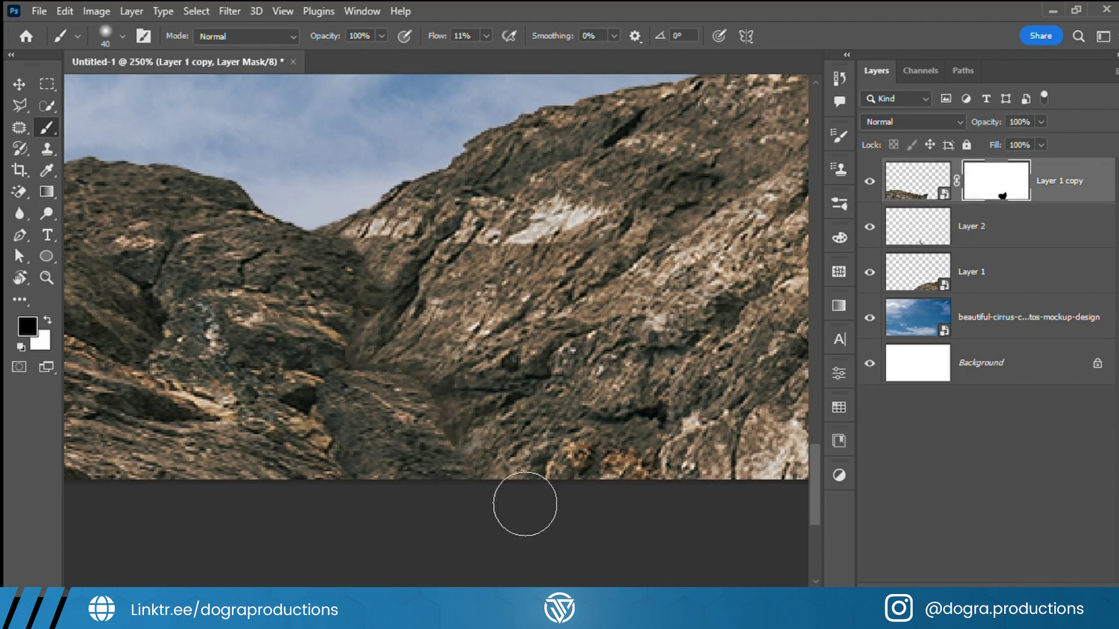
pyautogui.scroll(-3, 524, 504)
pyautogui.scroll(-2, 533, 405)
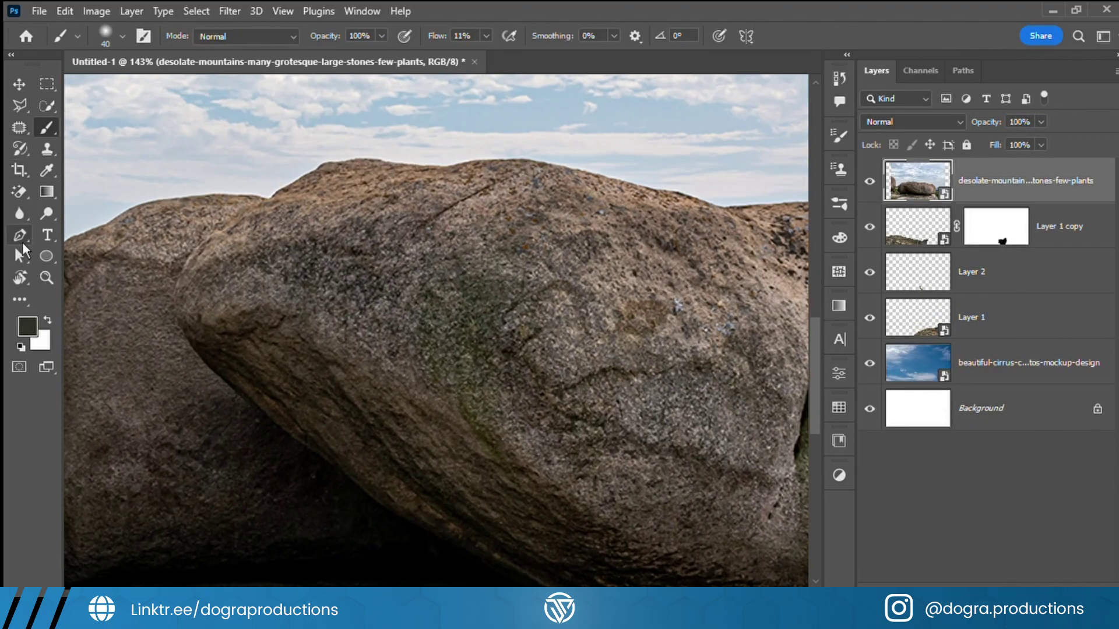
# Step: Start a Pen tool outline at the boulder's underside
pyautogui.click(20, 236)
pyautogui.click(110, 250)
pyautogui.scroll(2, 111, 280)
pyautogui.scroll(2, 105, 262)
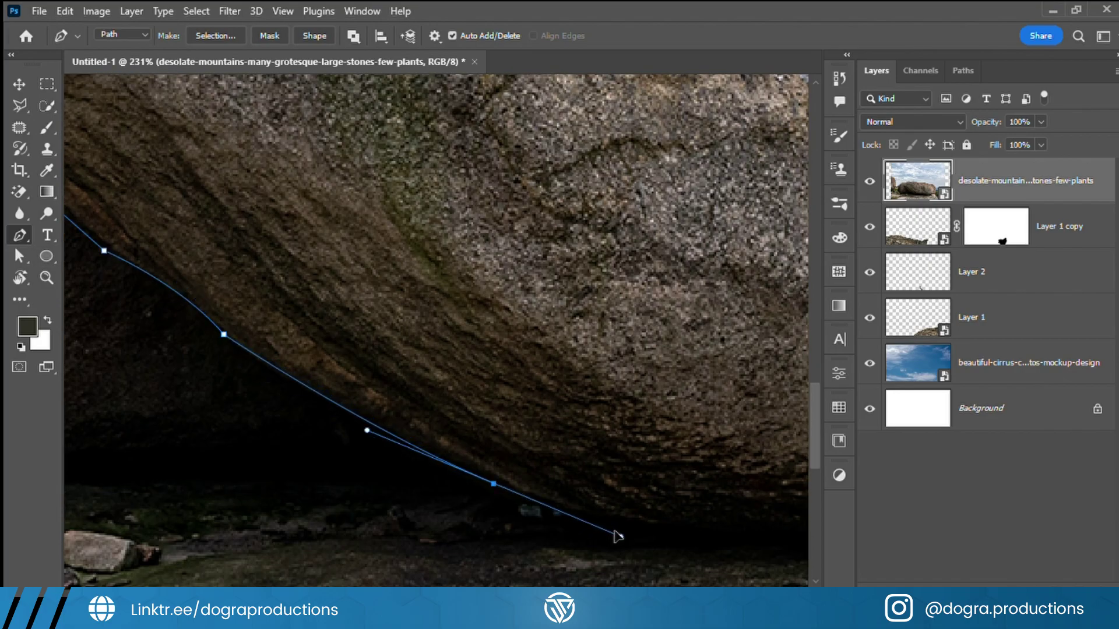
pyautogui.moveTo(618, 536); pyautogui.dragTo(225, 464)
# Step: Continue the boulder path with a curved point along its left ridge
pyautogui.scroll(-3, 695, 494)
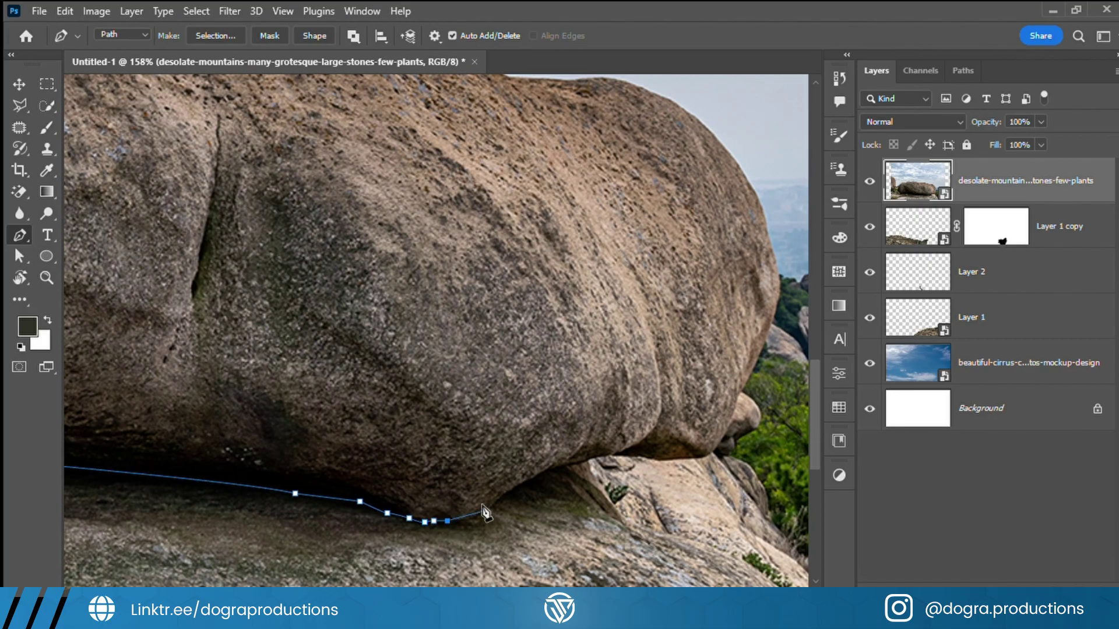
pyautogui.scroll(2, 583, 408)
pyautogui.scroll(3, 588, 366)
pyautogui.scroll(3, 588, 366)
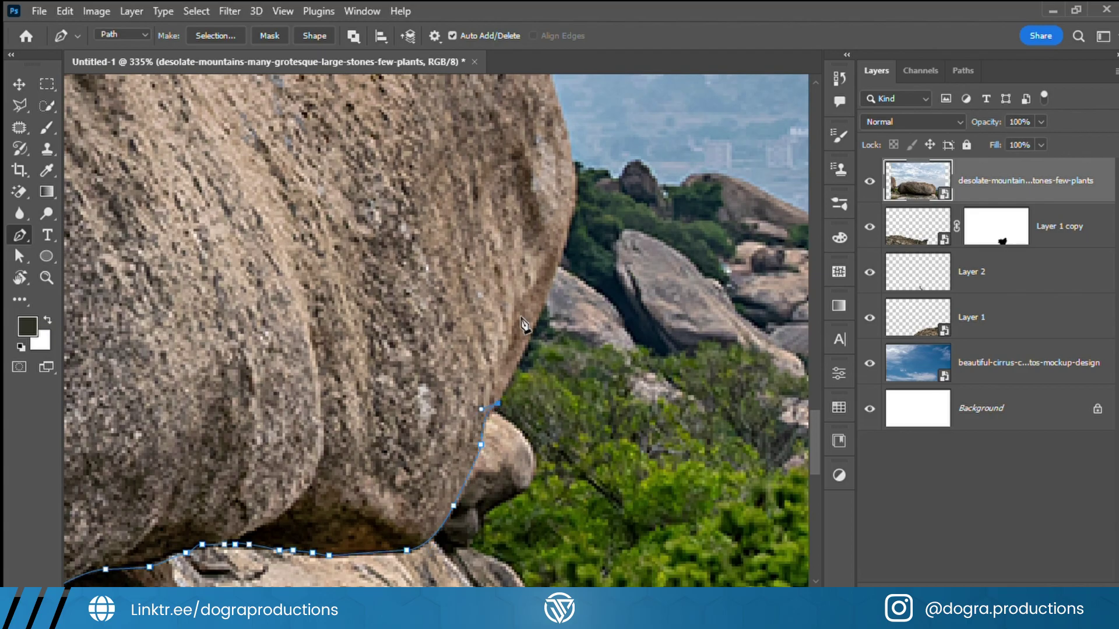
pyautogui.scroll(3, 524, 325)
pyautogui.scroll(3, 593, 355)
pyautogui.scroll(3, 523, 243)
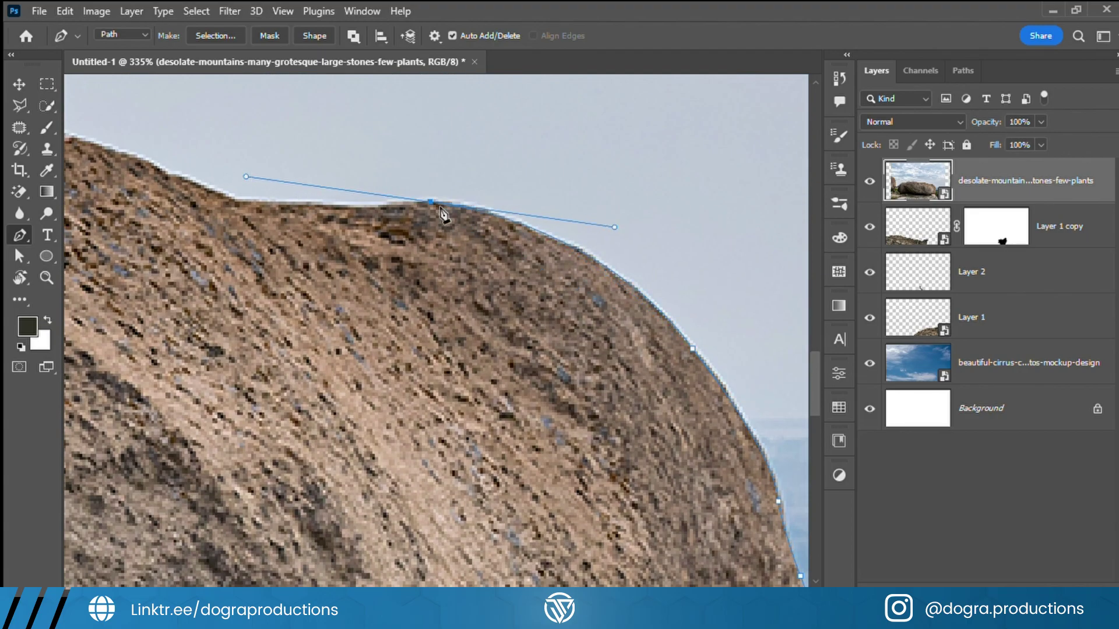
pyautogui.scroll(3, 444, 217)
pyautogui.moveTo(218, 205); pyautogui.dragTo(615, 317)
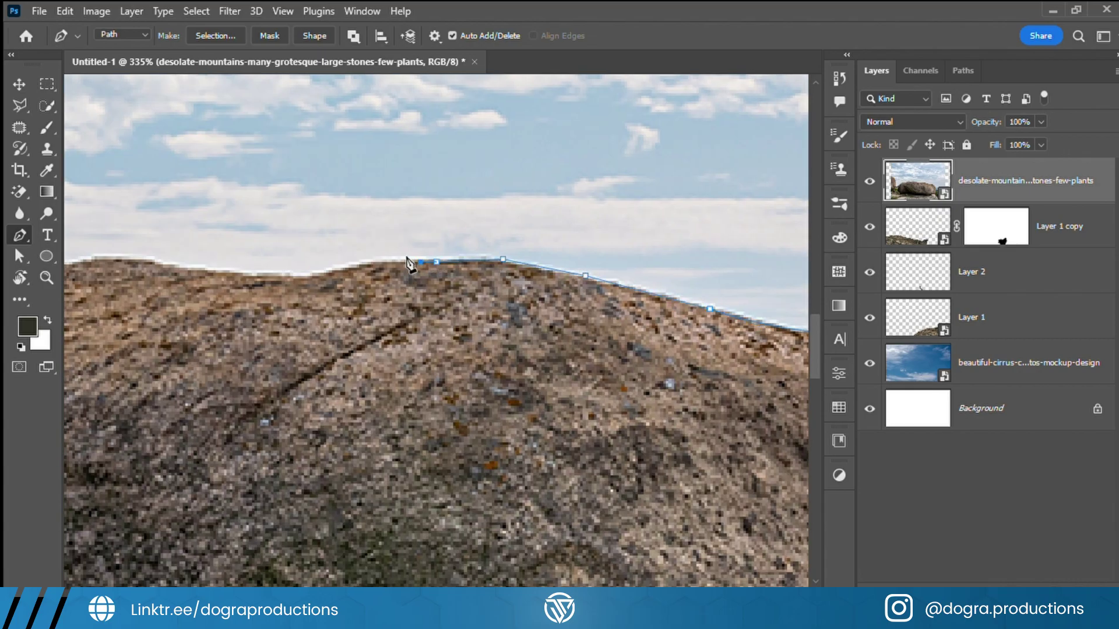
pyautogui.moveTo(446, 279); pyautogui.dragTo(396, 257)
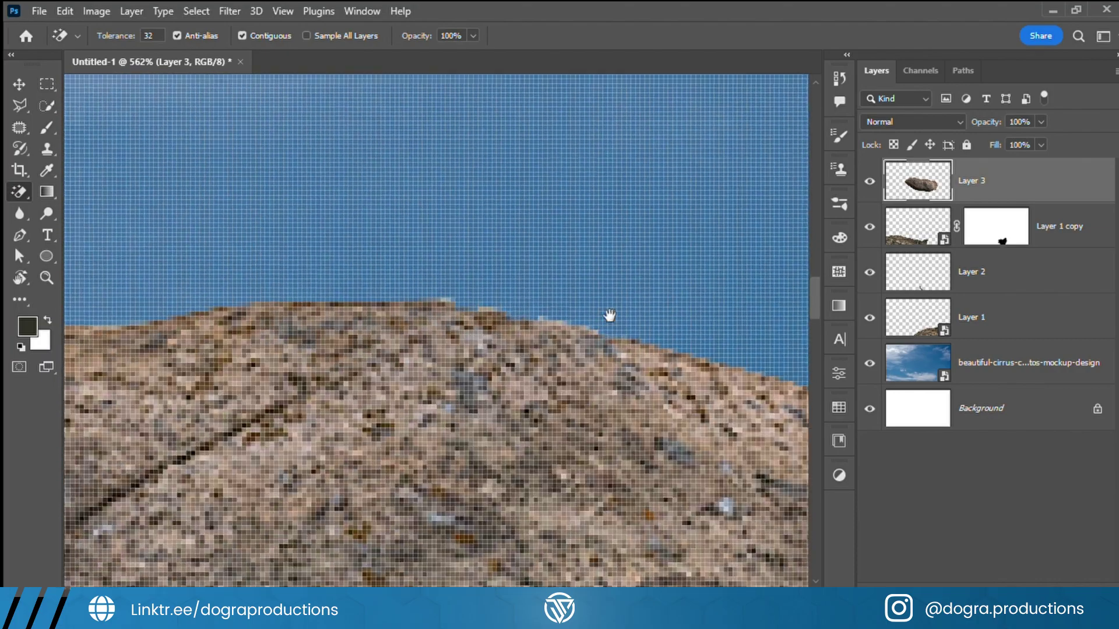
pyautogui.moveTo(609, 318); pyautogui.dragTo(450, 264)
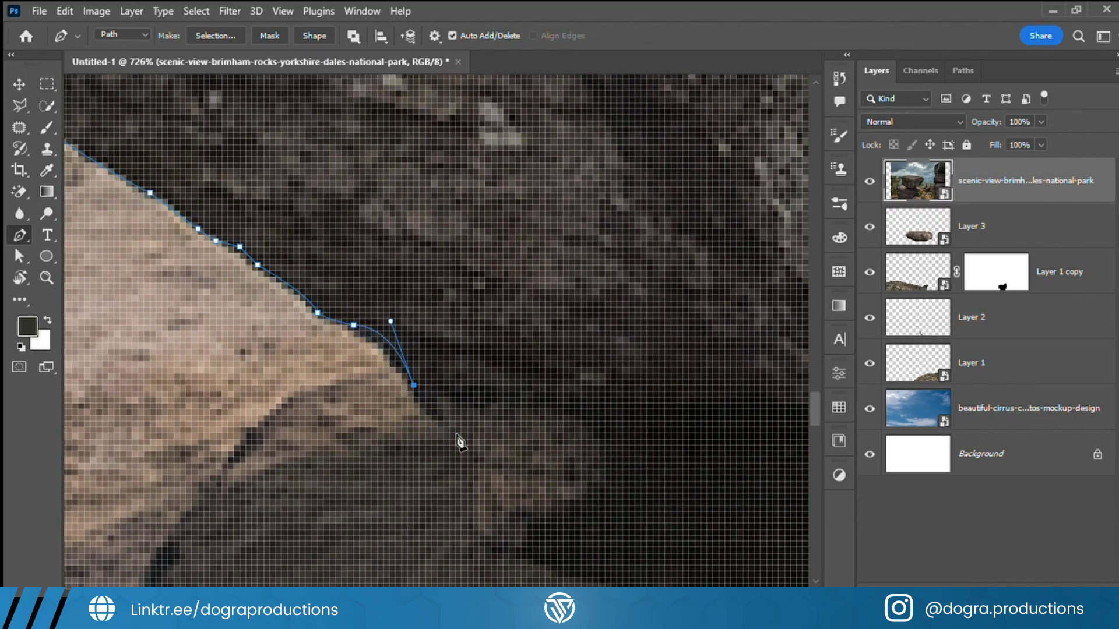
# Step: Trace anchor points along the rock's underside, curving the last segment
pyautogui.click(457, 435)
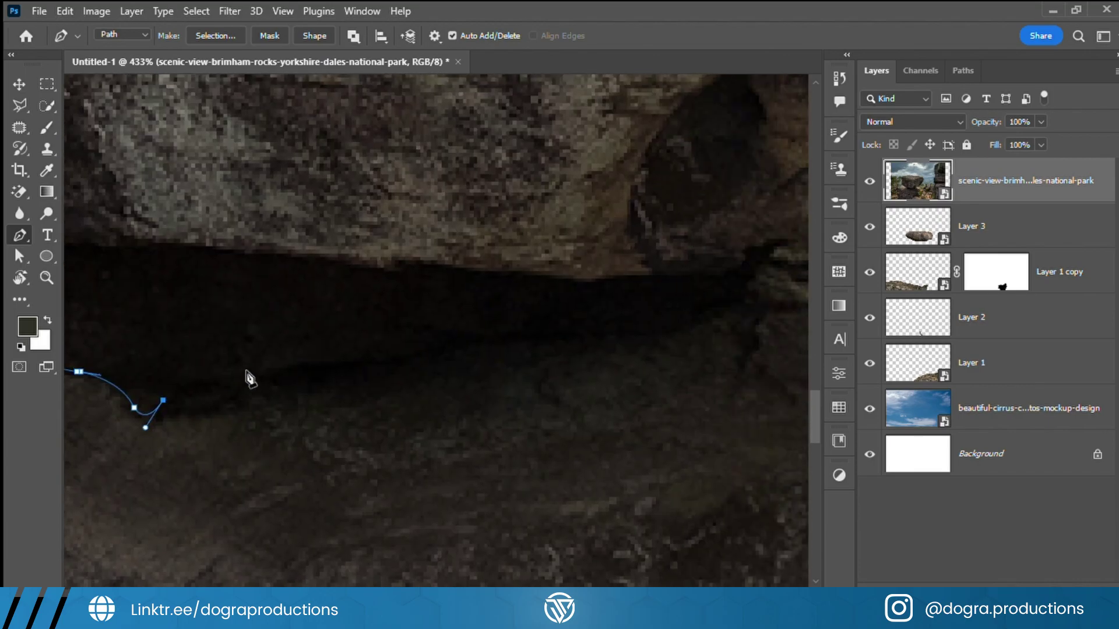
pyautogui.scroll(-5, 515, 358)
pyautogui.scroll(3, 515, 358)
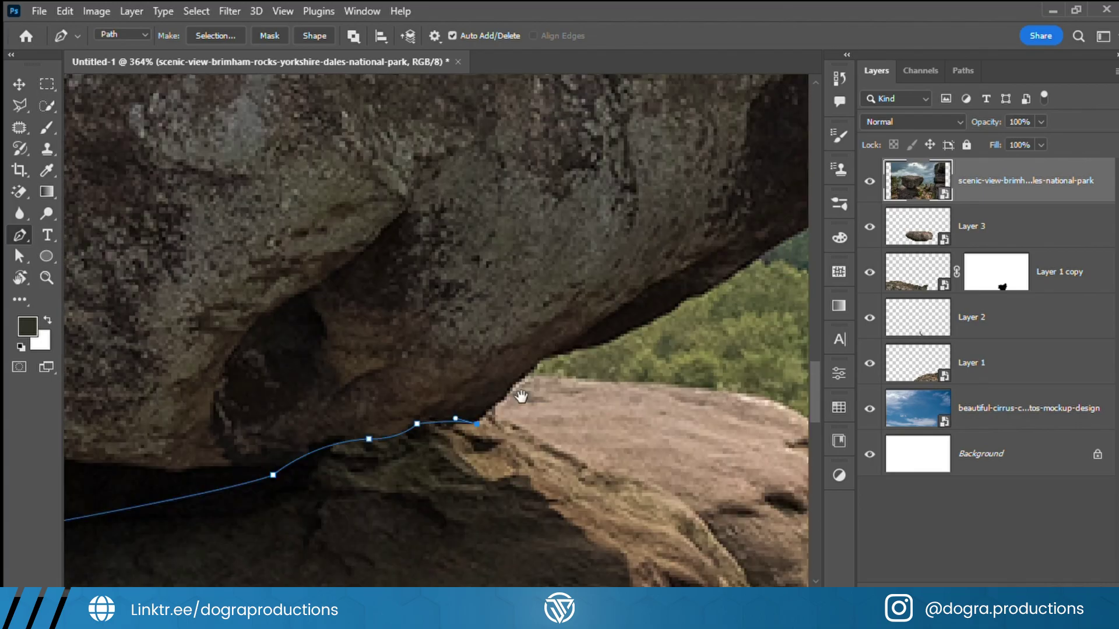
pyautogui.click(594, 347)
pyautogui.click(619, 338)
pyautogui.click(647, 323)
pyautogui.moveTo(673, 308); pyautogui.dragTo(418, 418)
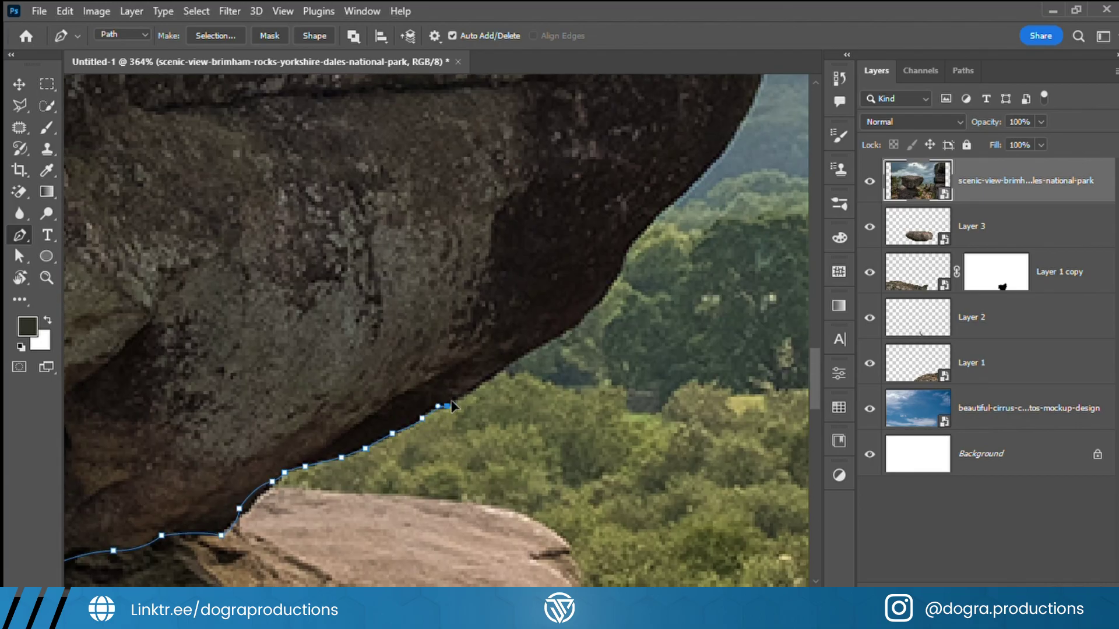
# Step: Extend the path up to a point on the rock's top edge
pyautogui.moveTo(590, 302); pyautogui.dragTo(516, 384)
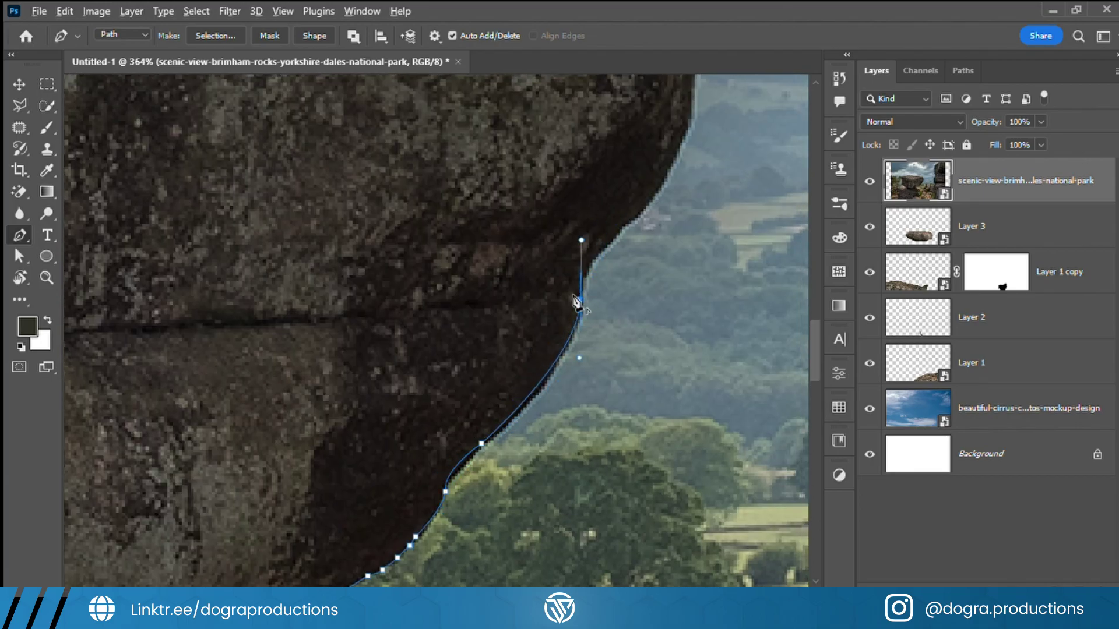
pyautogui.moveTo(577, 302); pyautogui.dragTo(494, 491)
pyautogui.scroll(3, 585, 329)
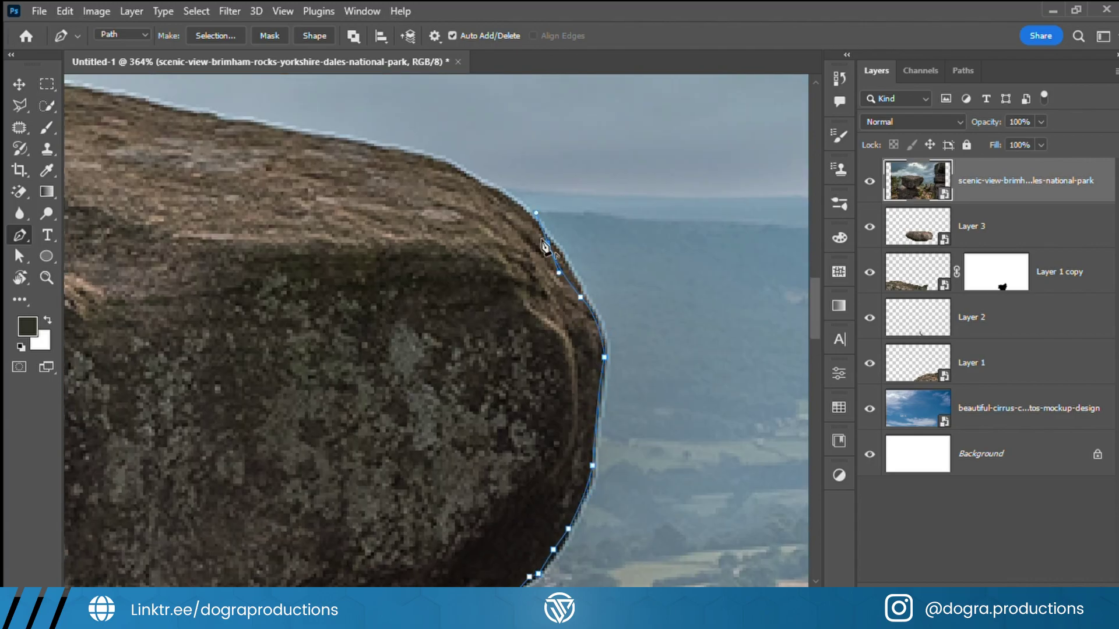
pyautogui.scroll(3, 545, 247)
pyautogui.hscroll(-4, 545, 247)
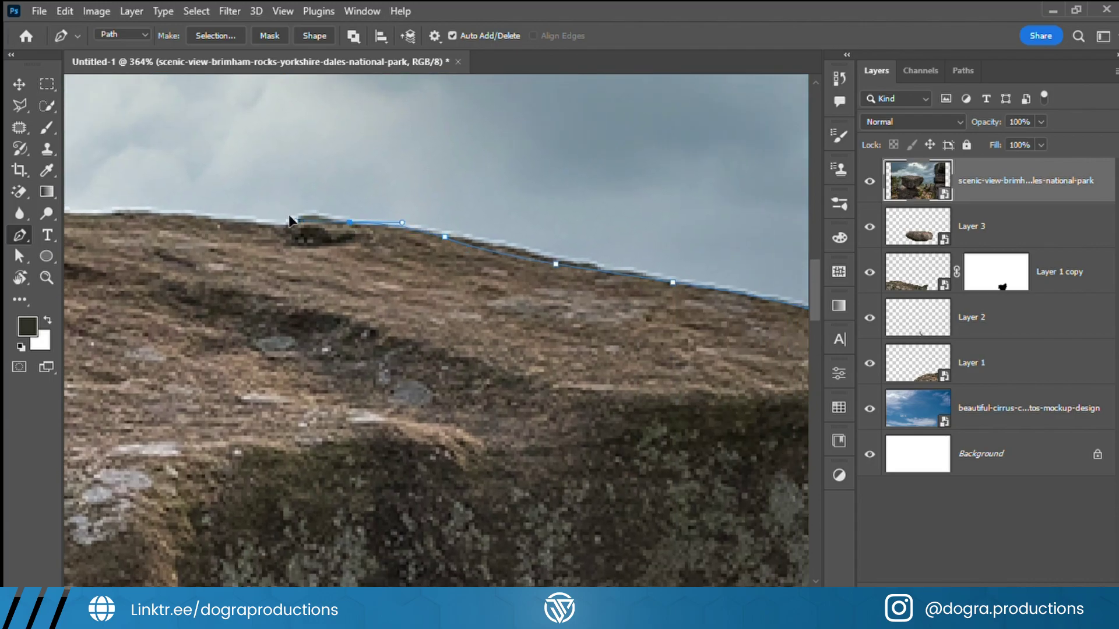
pyautogui.scroll(3, 373, 228)
pyautogui.click(233, 229)
pyautogui.scroll(2, 396, 320)
pyautogui.hscroll(-8, 396, 319)
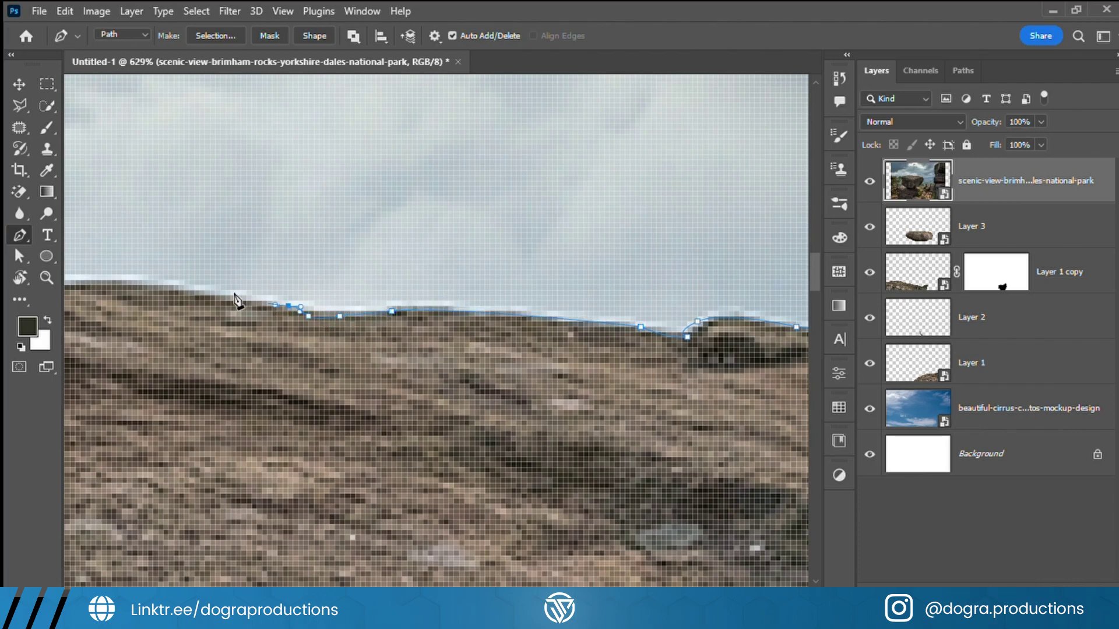
# Step: Add curved anchors continuing the path along the ridge against the sky
pyautogui.moveTo(236, 300); pyautogui.dragTo(634, 269)
pyautogui.hscroll(-5, 369, 264)
pyautogui.click(479, 298)
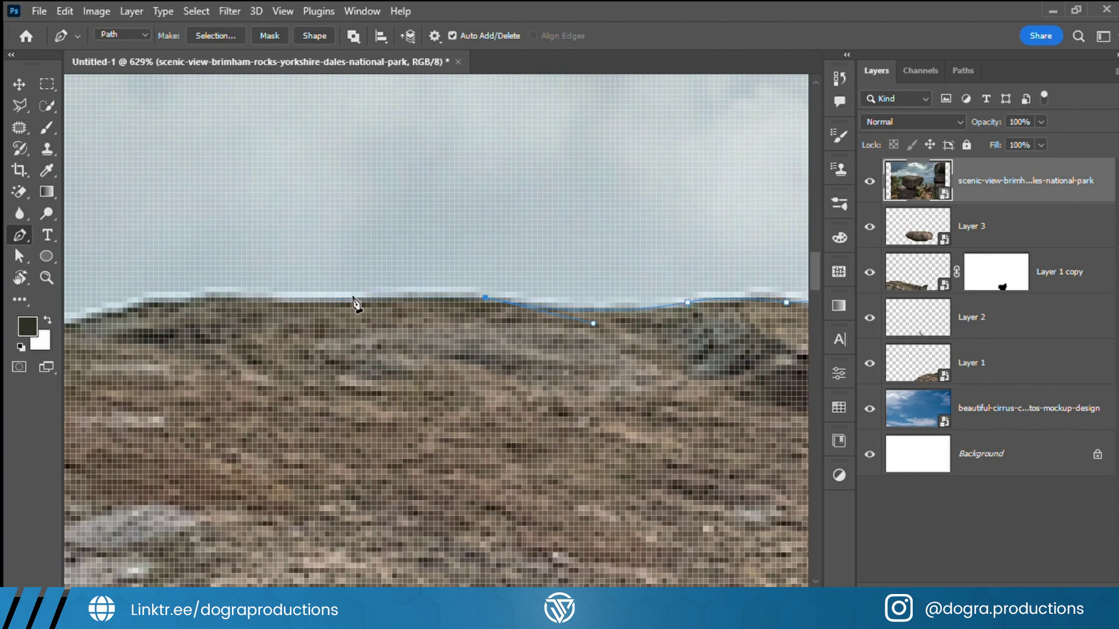
pyautogui.scroll(-2, 190, 300)
pyautogui.hscroll(-8, 190, 300)
pyautogui.moveTo(488, 258); pyautogui.dragTo(506, 245)
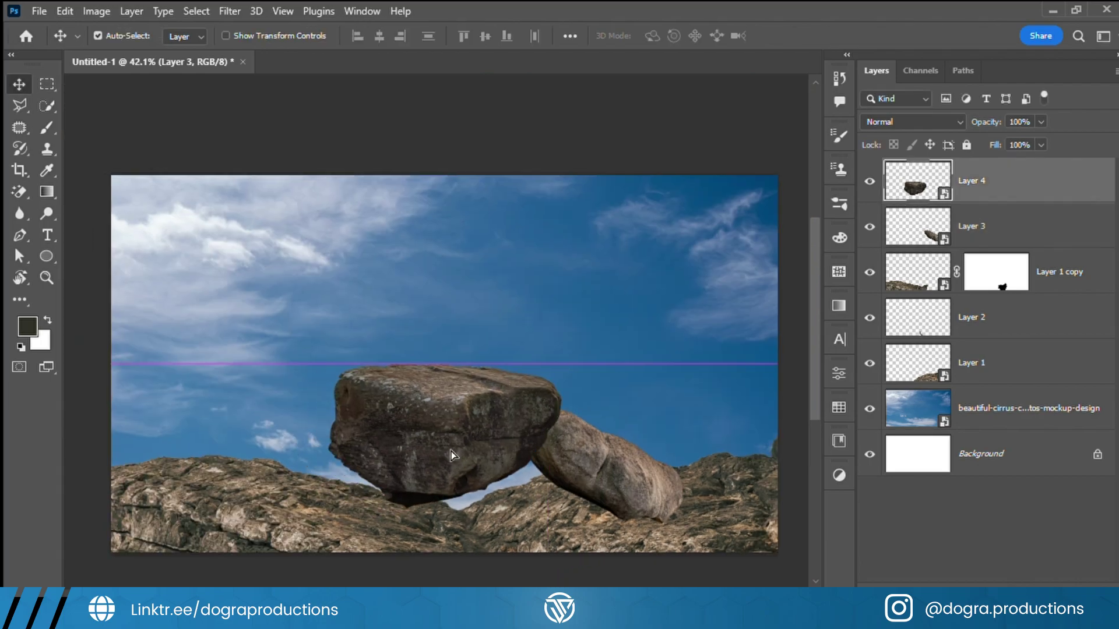
# Step: Scale the cut-out boulder on Layer 4 down to about 83%
pyautogui.hotkey('ctrl', 't')
pyautogui.moveTo(560, 366); pyautogui.dragTo(535, 387)
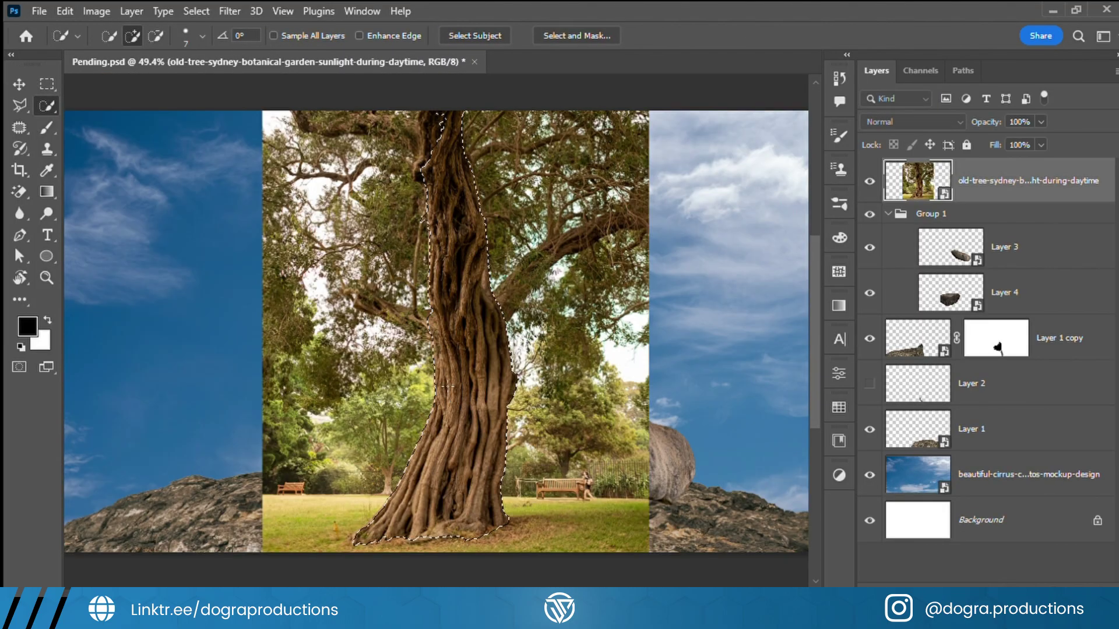
# Step: Enlarge the cut-out tree trunk and move it to the scene's left edge
pyautogui.scroll(-1, 217, 137)
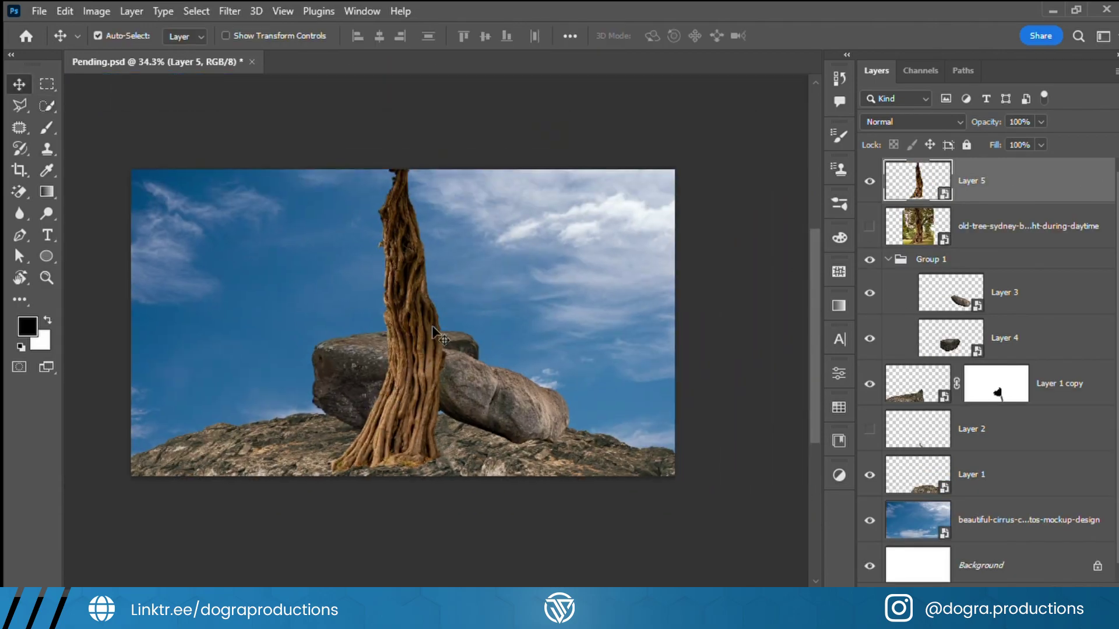
pyautogui.hotkey('ctrl', 't')
pyautogui.moveTo(682, 466); pyautogui.dragTo(325, 395)
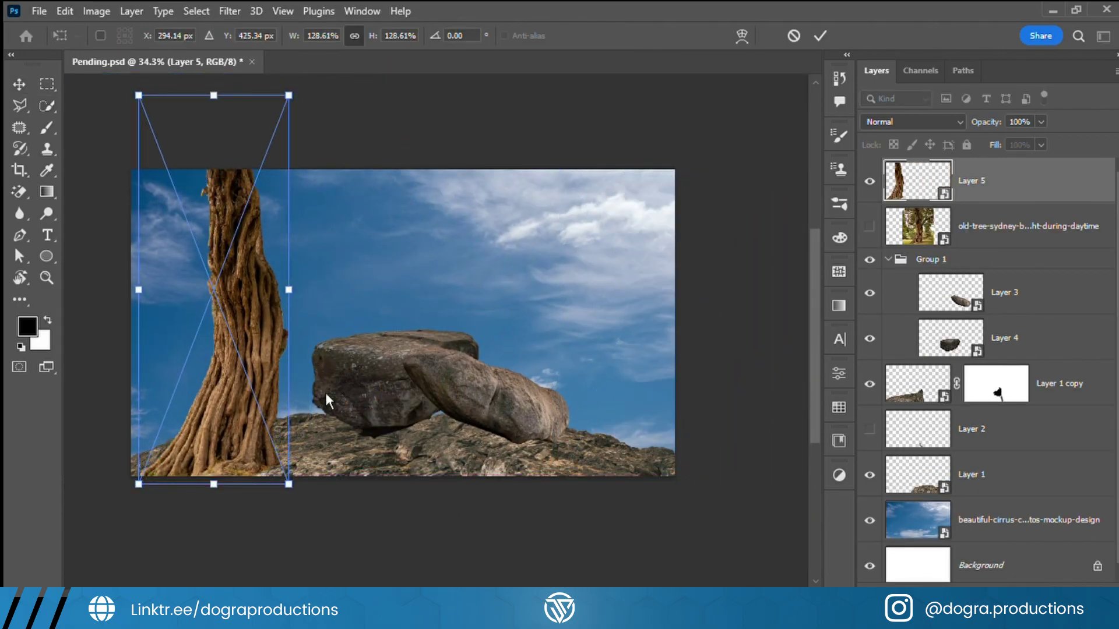
pyautogui.press('Return')
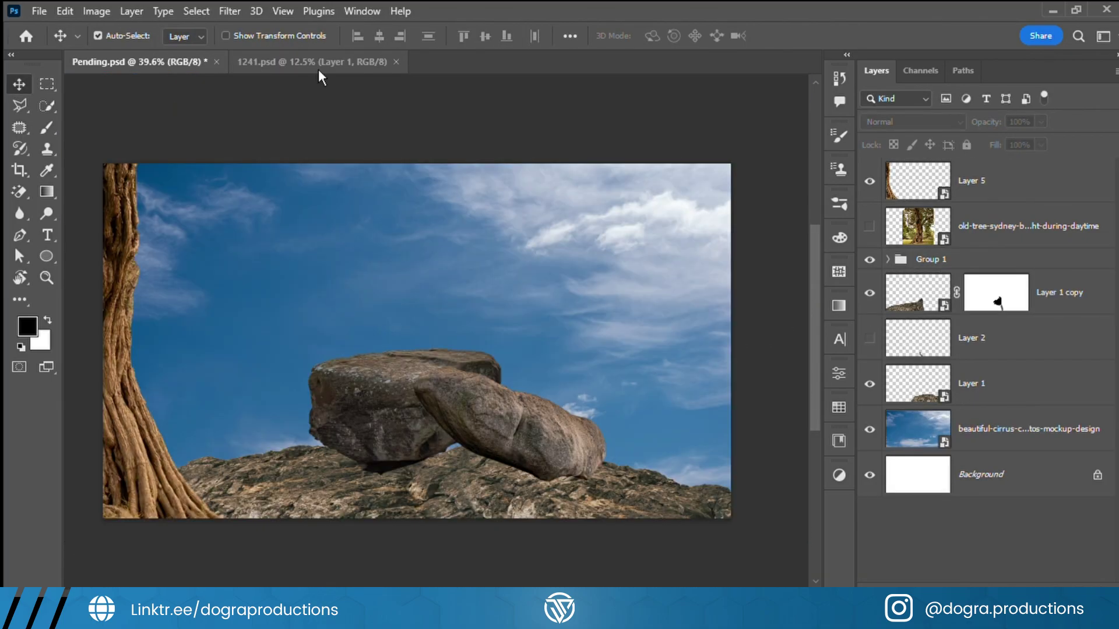
# Step: Bring the 1241.psd leaves in below the trunk and tilt the mountain about -7.66°
pyautogui.click(312, 61)
pyautogui.moveTo(169, 68); pyautogui.dragTo(433, 243)
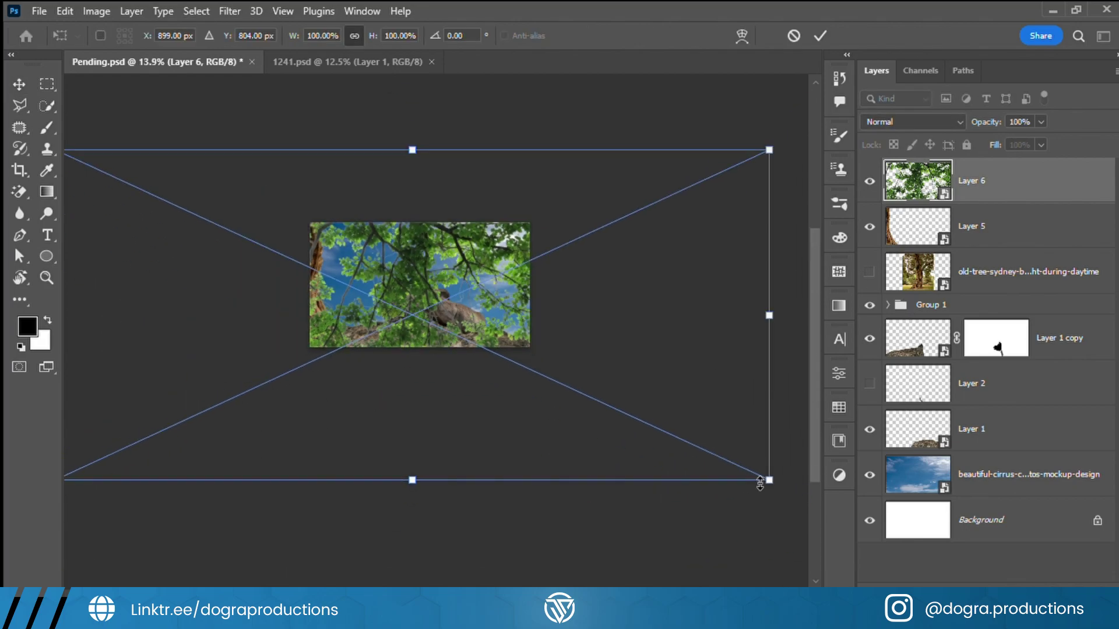
pyautogui.hotkey('ctrl', '[')
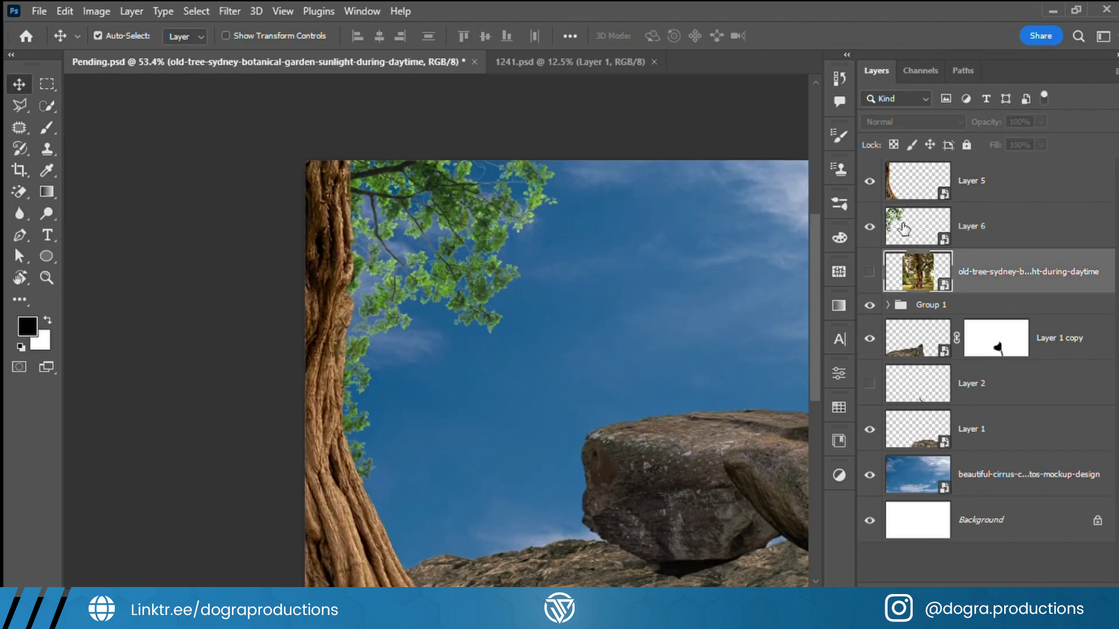
pyautogui.press('l')
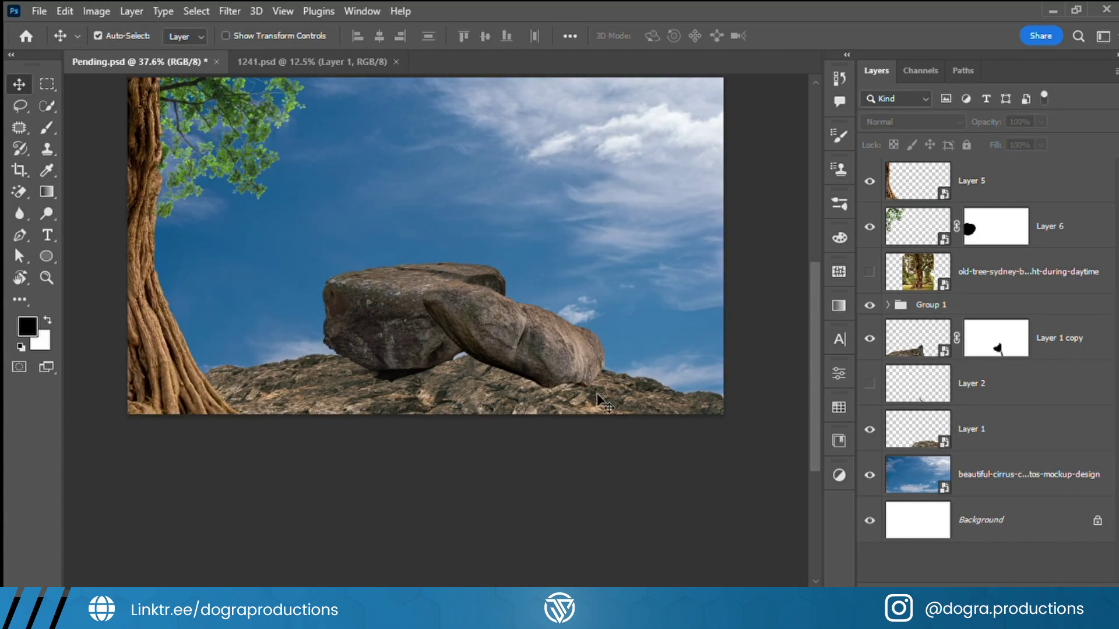
pyautogui.hotkey('ctrl', 't')
pyautogui.moveTo(641, 371); pyautogui.dragTo(633, 321)
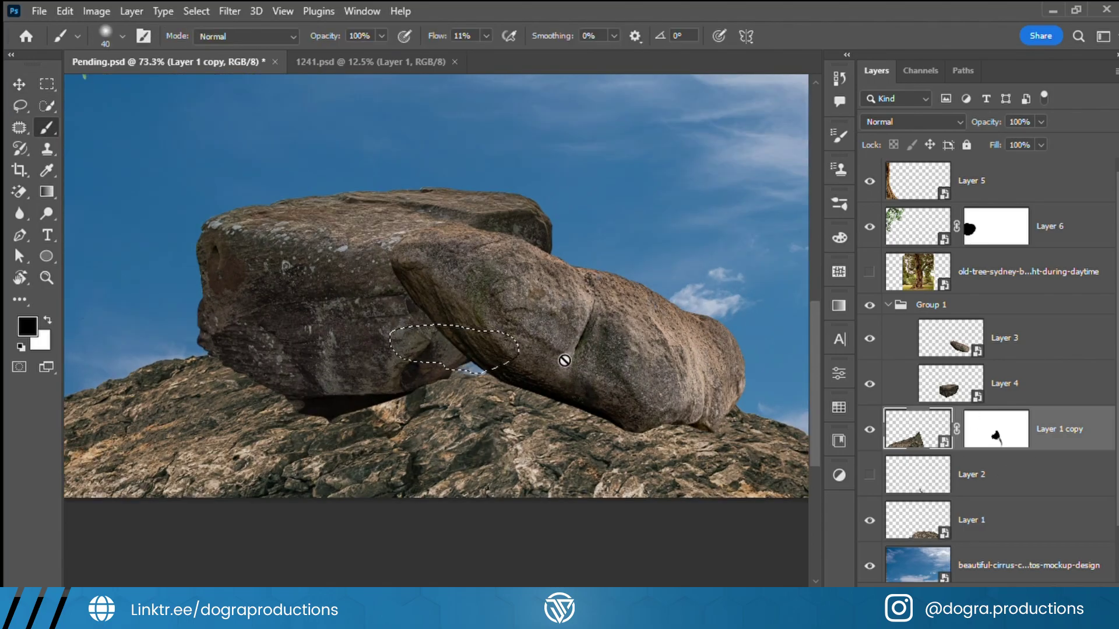
# Step: Paint the mountain copy's mask to reveal sky in the gap beneath the boulders
pyautogui.press('v')
pyautogui.scroll(3, 564, 360)
pyautogui.press('b')
pyautogui.scroll(5, 373, 363)
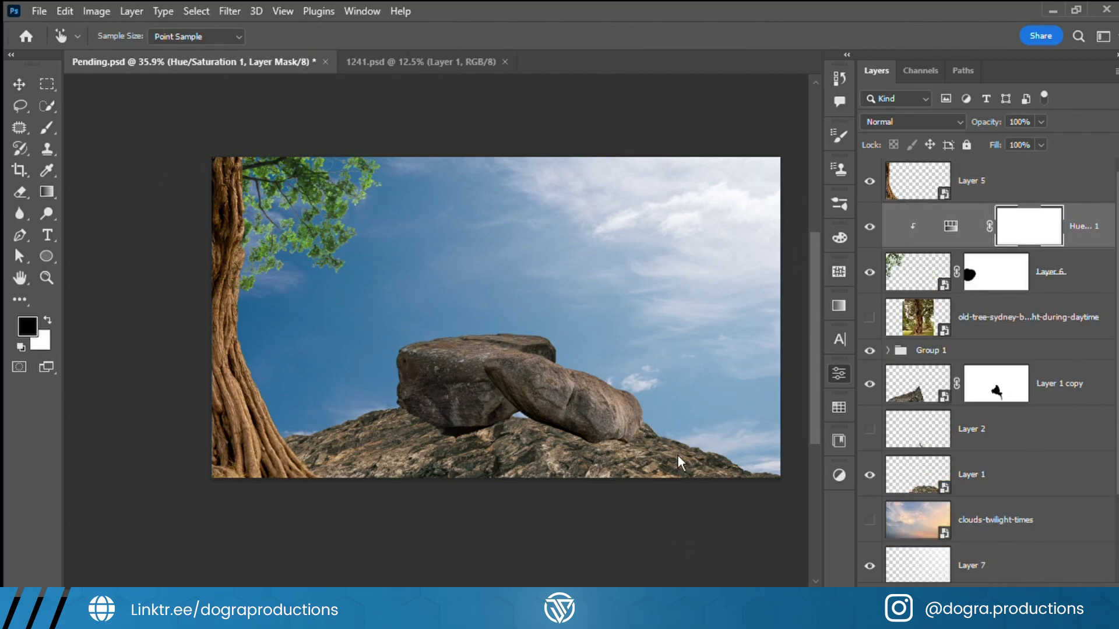
# Step: Duplicate the trunk, leaves and hue layers and group the originals as 'Orignal Tree'
pyautogui.press('v')
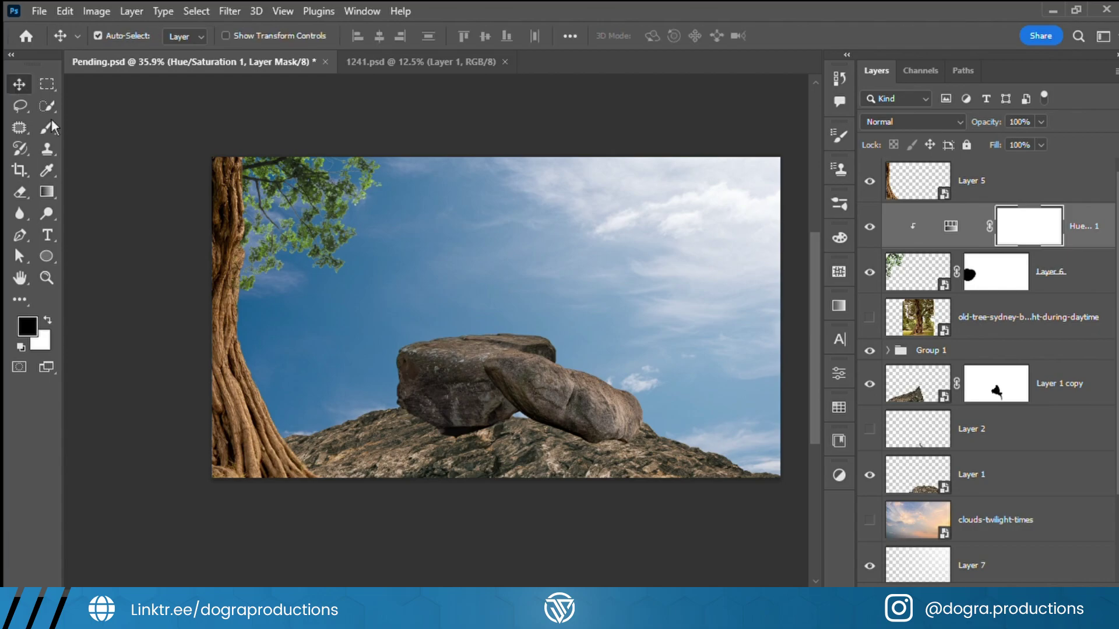
pyautogui.click(288, 327)
pyautogui.hotkey('ctrl', 'j')
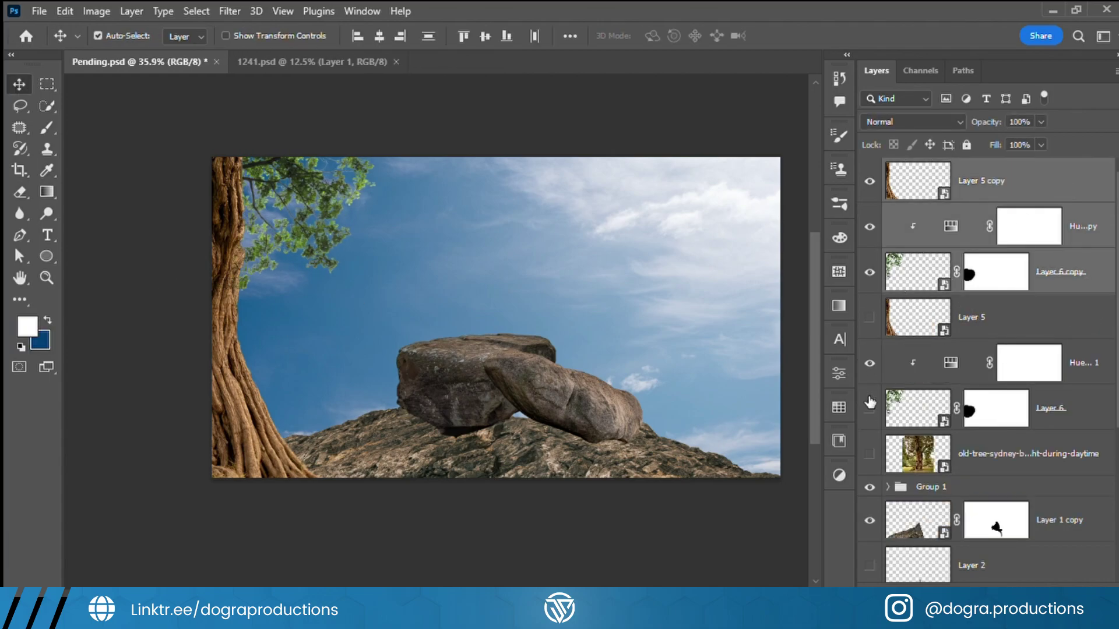
pyautogui.hotkey('ctrl', 'g')
pyautogui.doubleClick(938, 304)
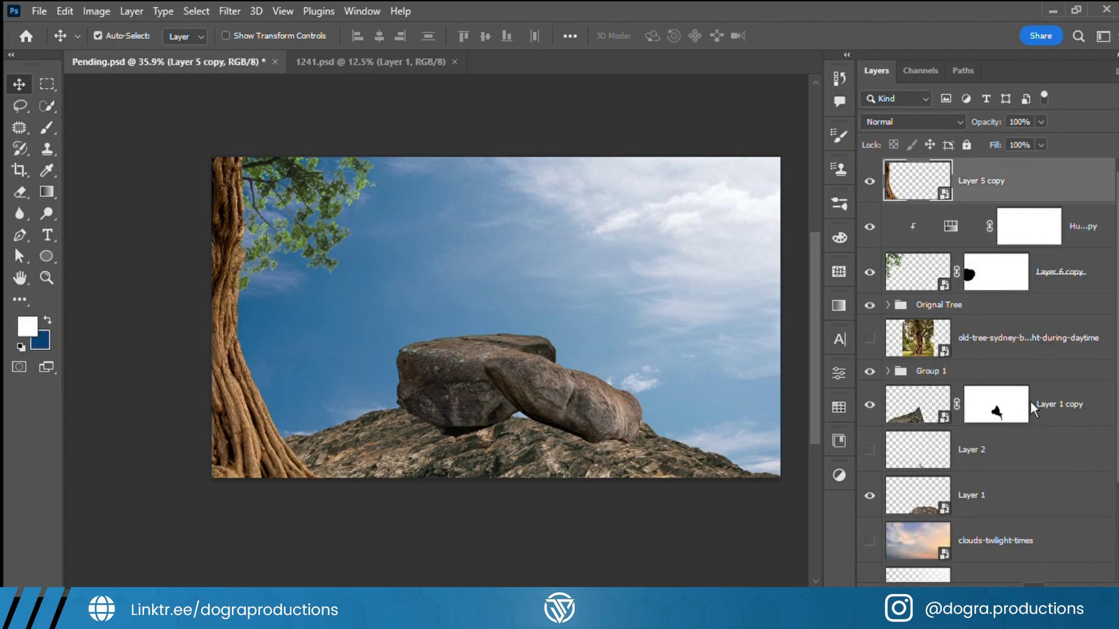
pyautogui.scroll(1, 437, 344)
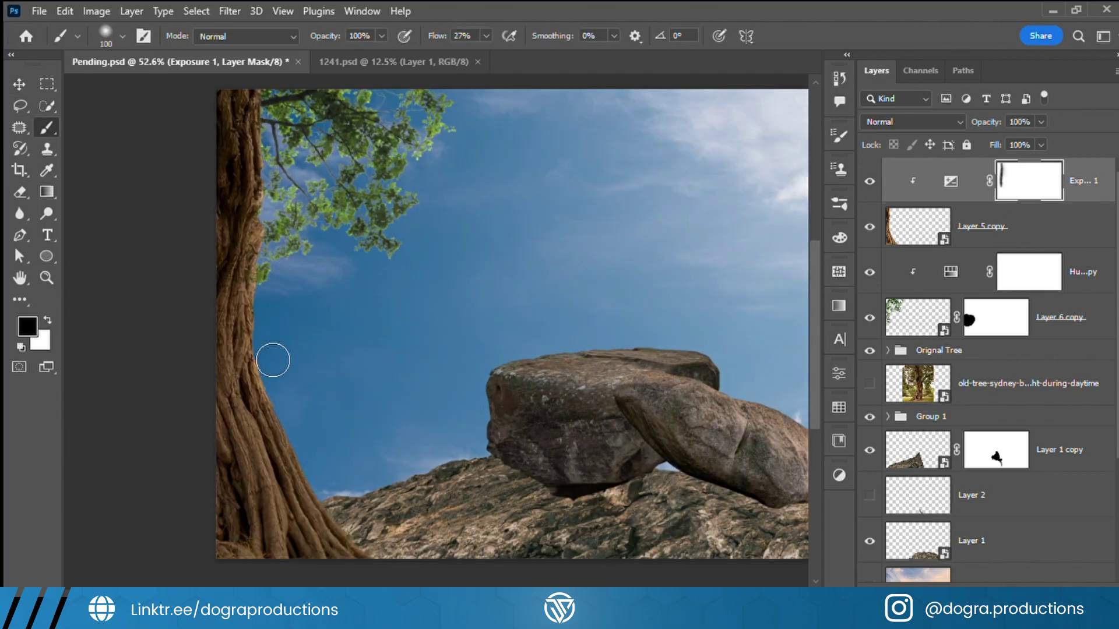
pyautogui.scroll(-3, 320, 419)
pyautogui.scroll(2, 356, 408)
pyautogui.scroll(-3, 396, 379)
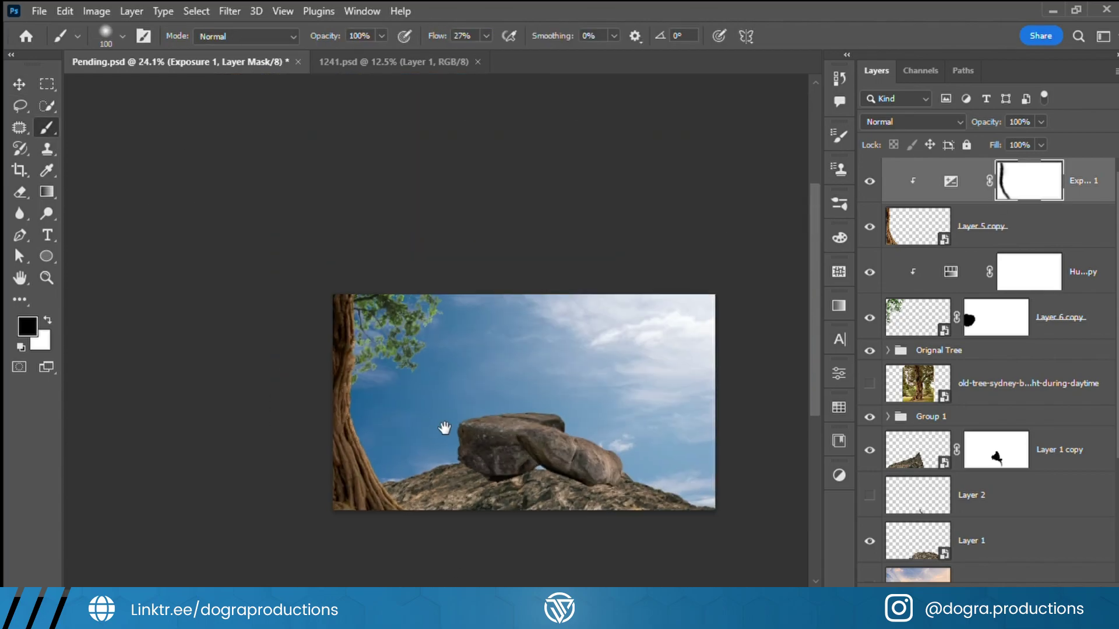
pyautogui.scroll(3, 444, 428)
pyautogui.scroll(3, 338, 466)
pyautogui.scroll(-2, 350, 460)
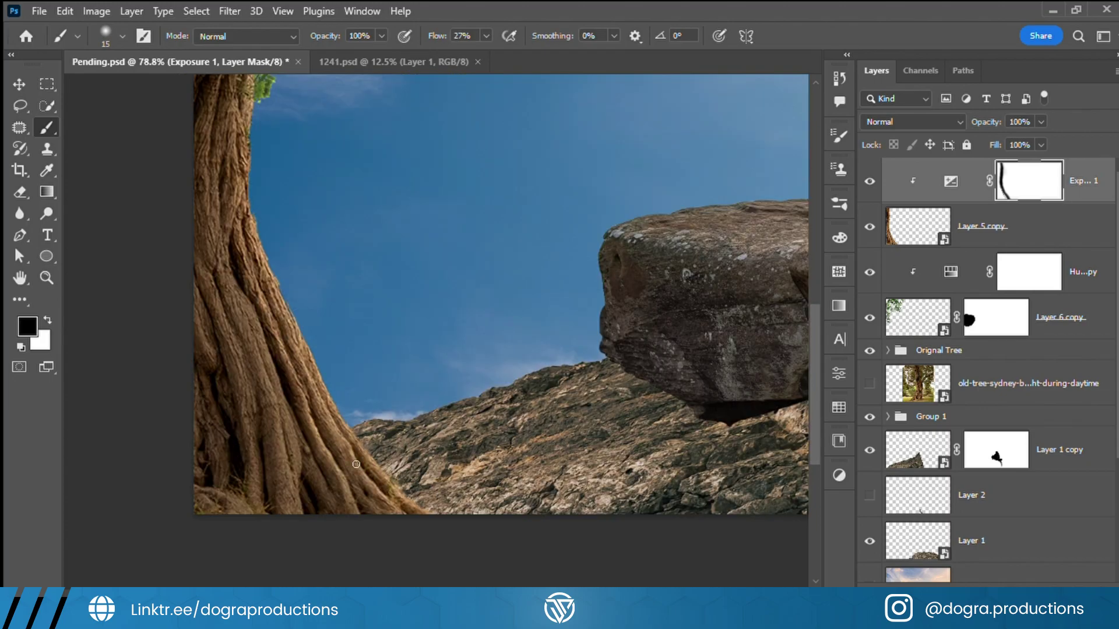
pyautogui.scroll(-1, 350, 408)
pyautogui.scroll(-2, 308, 396)
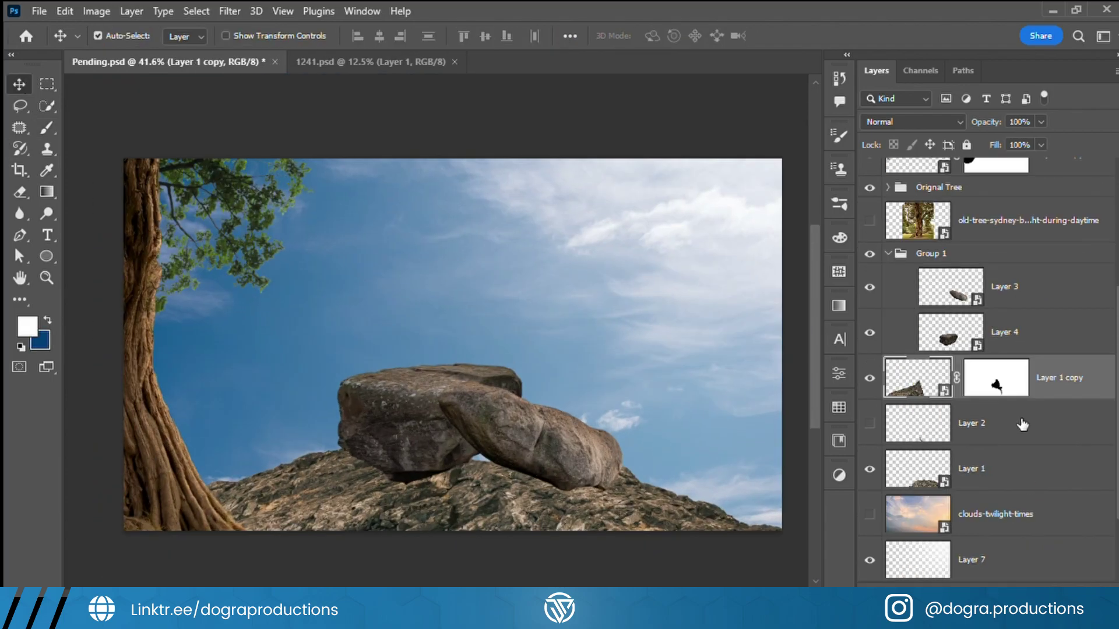
# Step: Name the group 'Orignal Mountain' and add a layer mask to the mountain copy
pyautogui.write('Orignal Mountain')
pyautogui.press('Return')
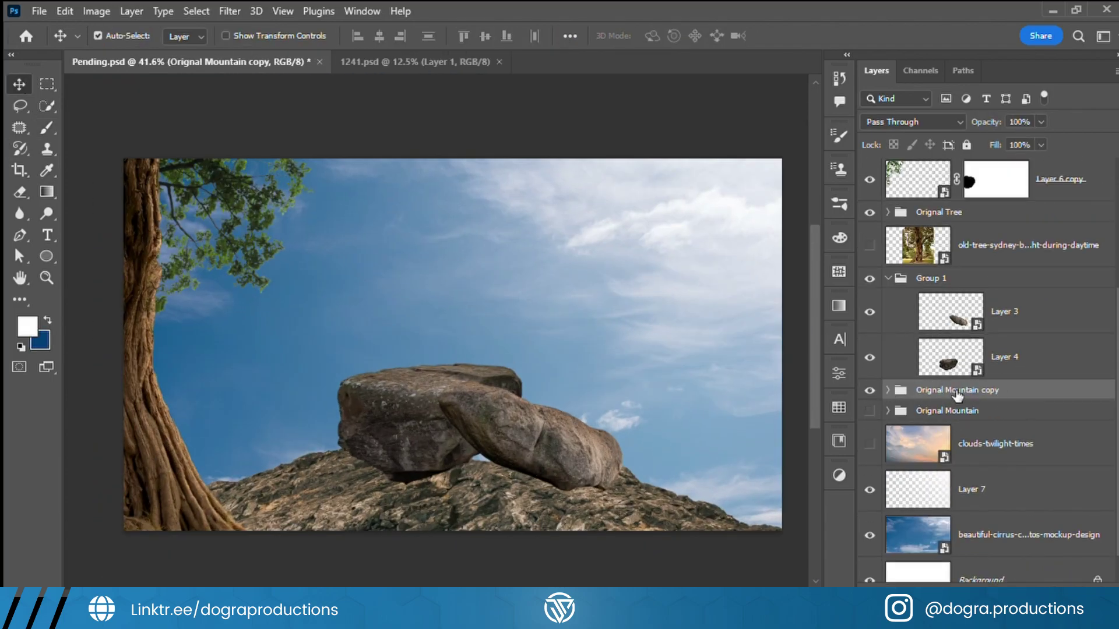
pyautogui.click(1010, 584)
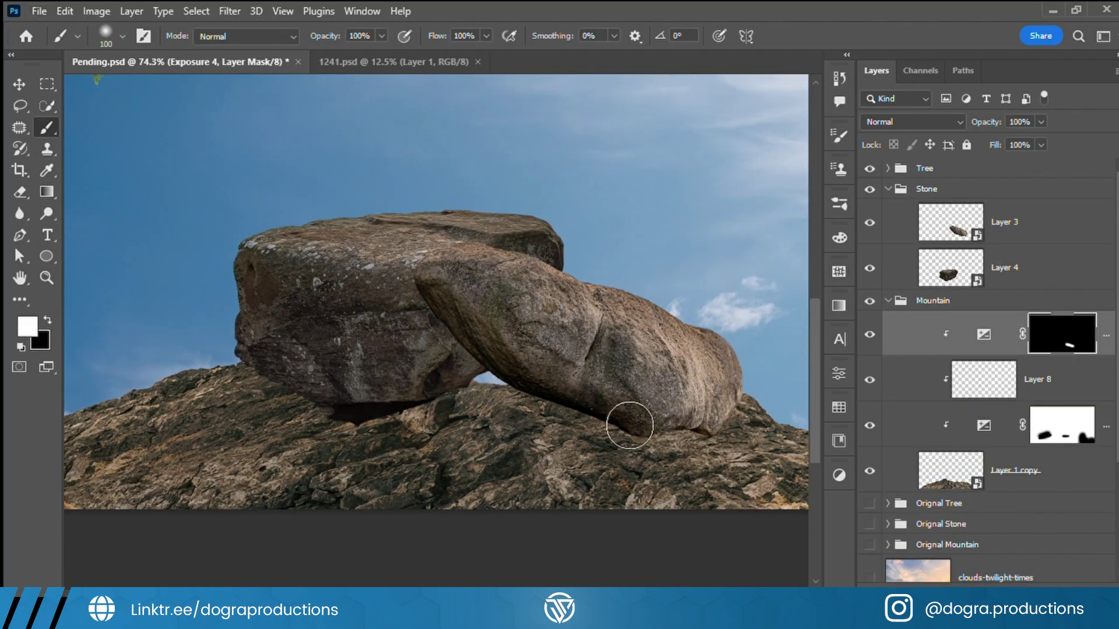
# Step: Darken the shadow beneath the boulders and raise the brush flow to 24%
pyautogui.moveTo(504, 386)
pyautogui.mouseDown()
pyautogui.moveTo(350, 403)
pyautogui.moveTo(294, 371)
pyautogui.mouseUp()
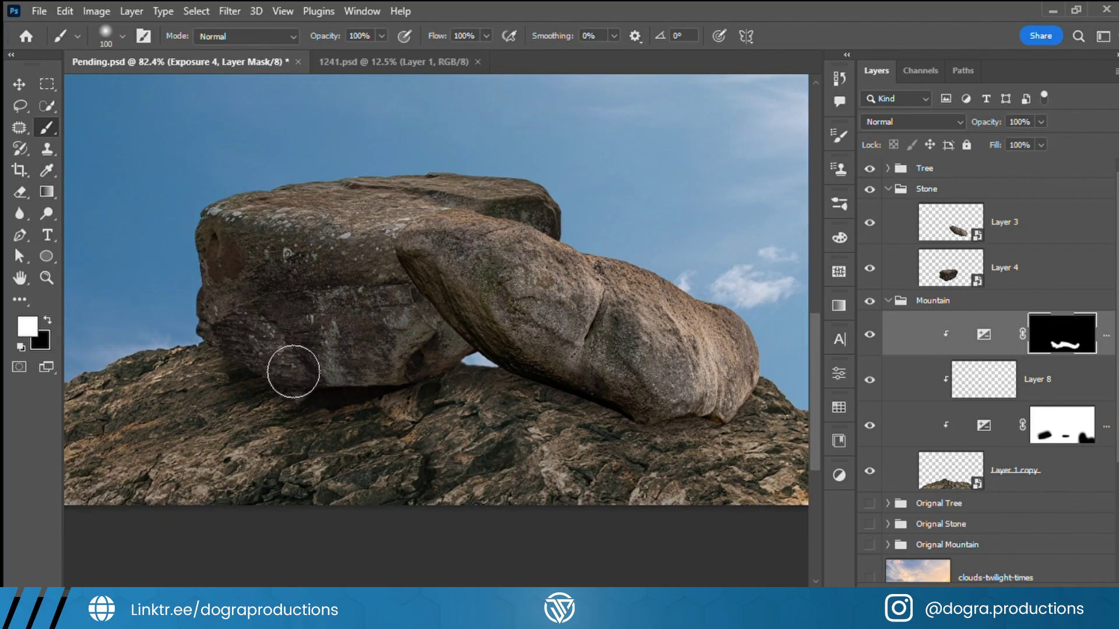
pyautogui.scroll(-5, 397, 412)
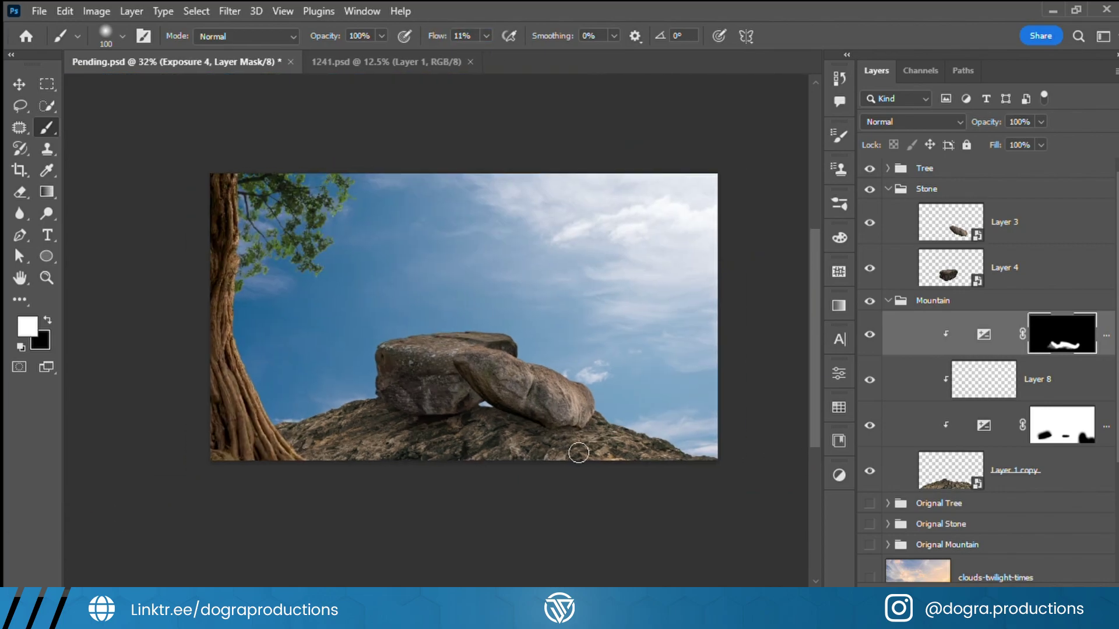
pyautogui.scroll(3, 517, 426)
pyautogui.scroll(2, 515, 433)
pyautogui.scroll(1, 517, 437)
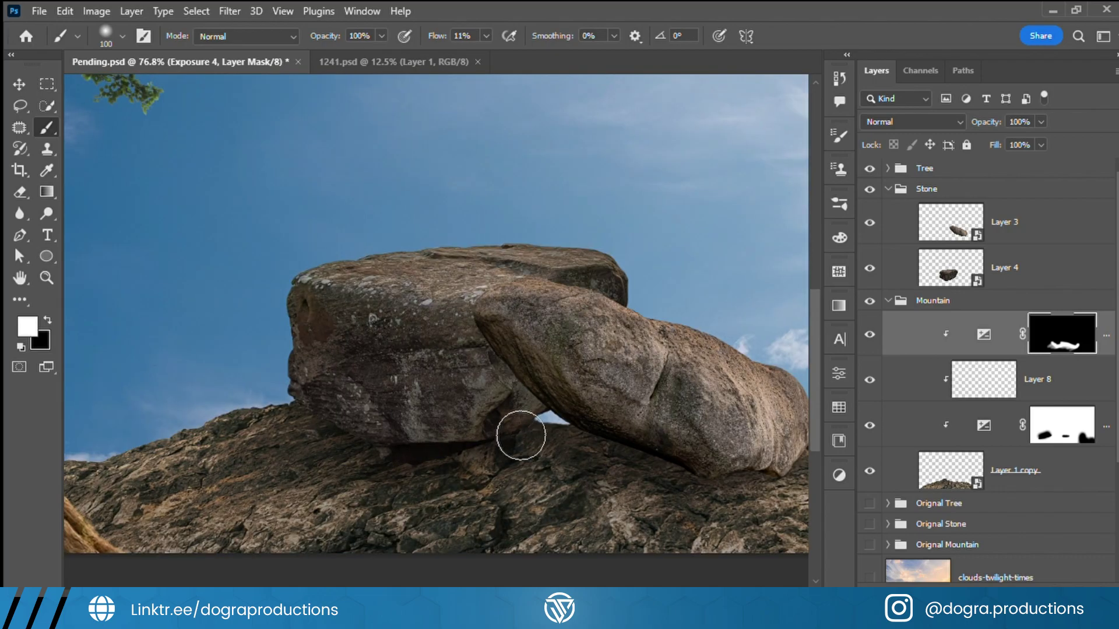
pyautogui.scroll(-3, 645, 475)
pyautogui.scroll(1, 552, 515)
pyautogui.scroll(2, 373, 446)
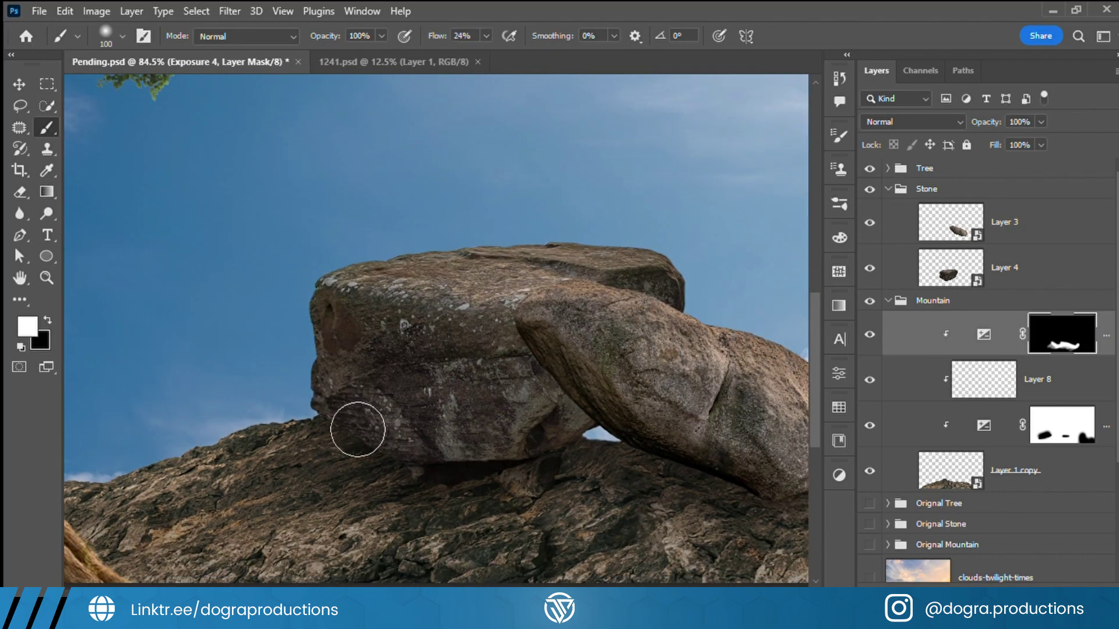
pyautogui.scroll(1, 426, 447)
pyautogui.hotkey('shift', '2')
pyautogui.hotkey('shift', '4')
pyautogui.scroll(-3, 635, 478)
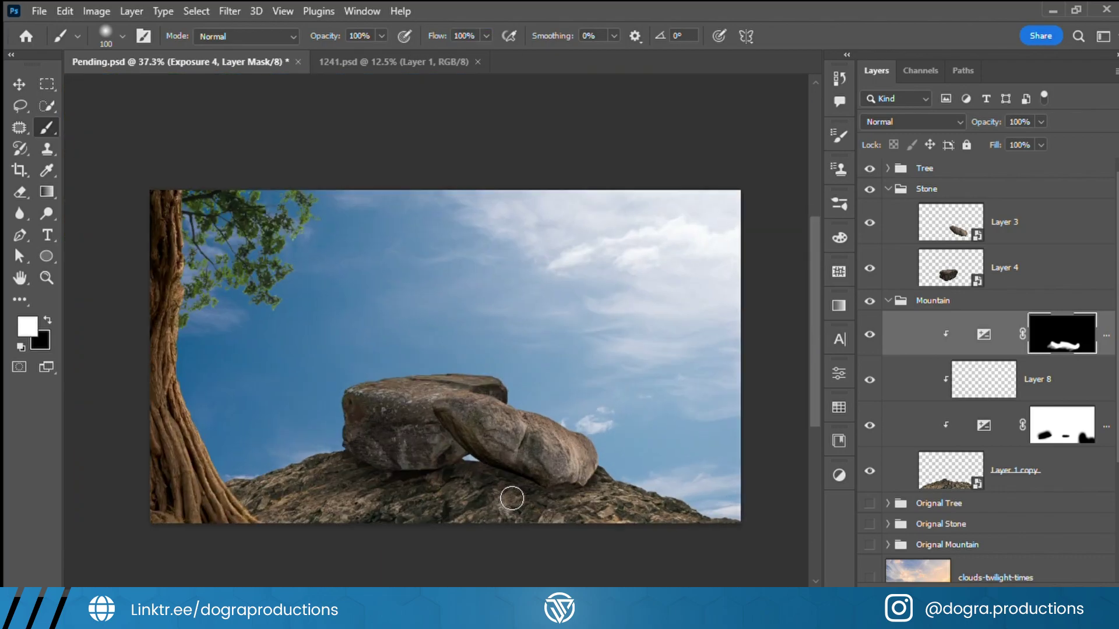
pyautogui.scroll(1, 512, 500)
# Step: Add a new clipped layer and paint black contact shadows under the leaning boulder, brush size 80
pyautogui.hotkey('ctrl', 'shift', 'alt', 'n')
pyautogui.scroll(2, 569, 467)
pyautogui.scroll(2, 569, 467)
pyautogui.press('x')
pyautogui.press('p')
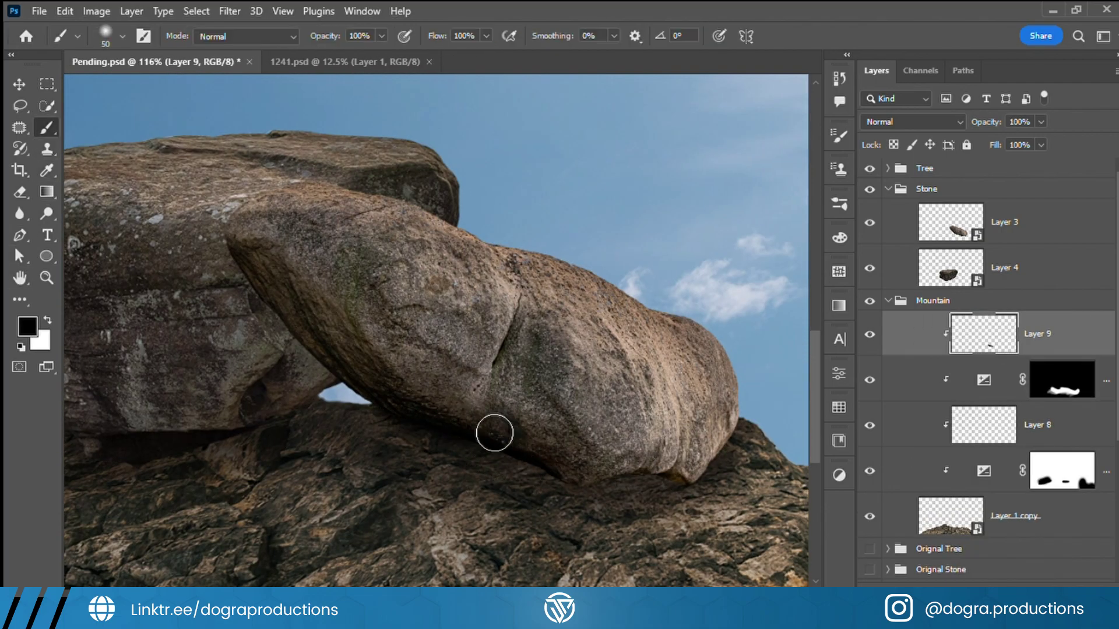
pyautogui.moveTo(495, 433); pyautogui.dragTo(525, 449)
pyautogui.scroll(-5, 562, 475)
pyautogui.scroll(5, 562, 474)
pyautogui.press(']')
pyautogui.press(']')
pyautogui.press(']')
pyautogui.scroll(-5, 435, 405)
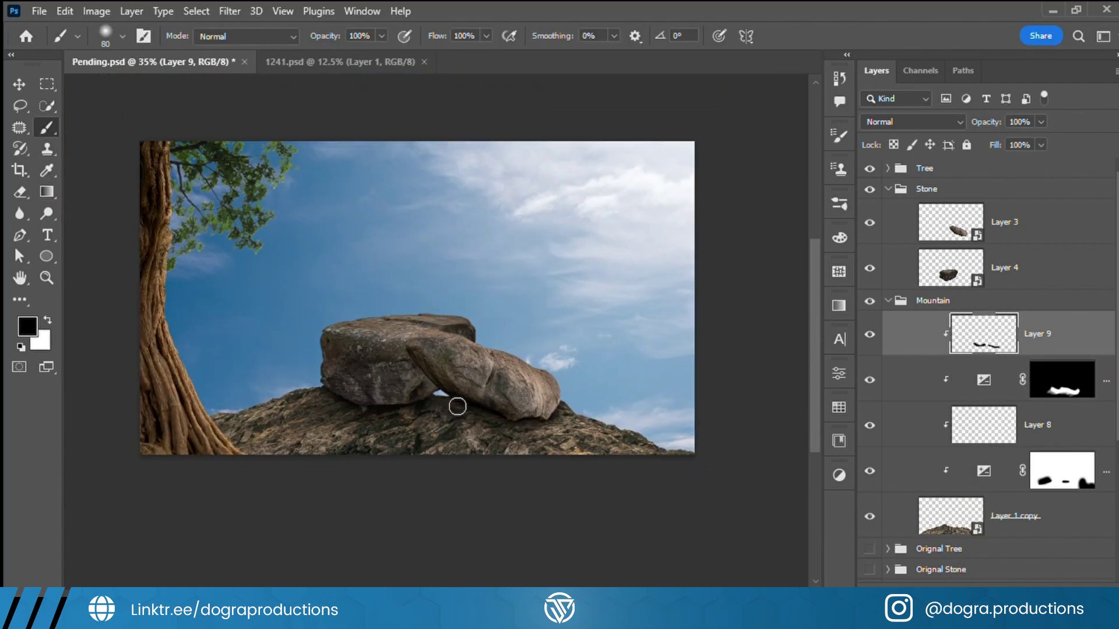
pyautogui.write('50')
pyautogui.press('Return')
pyautogui.press('v')
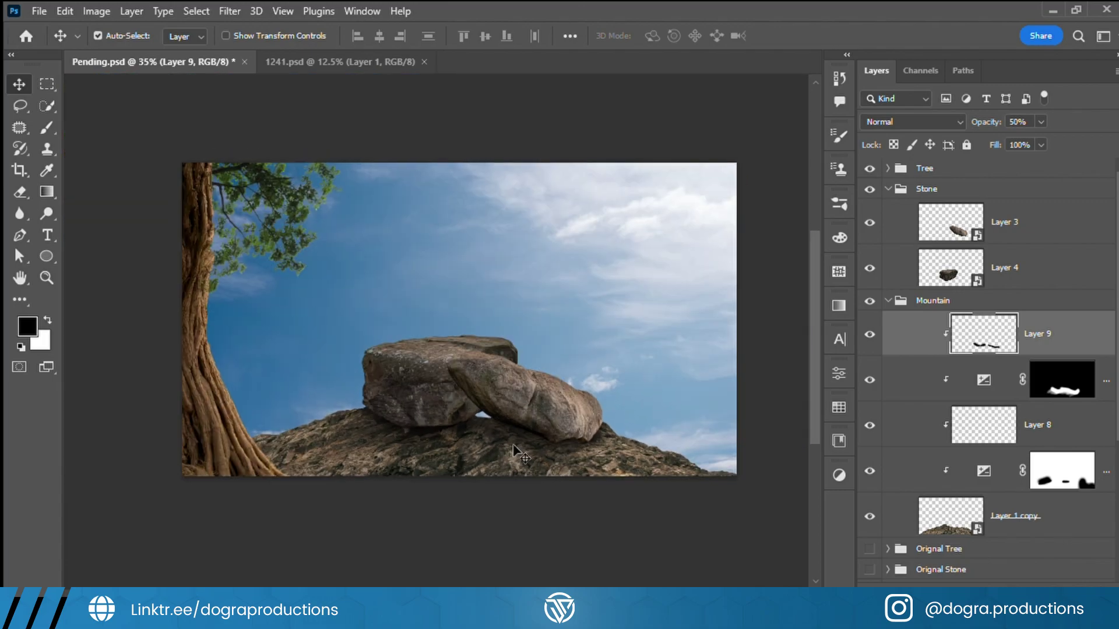
pyautogui.scroll(2, 443, 291)
# Step: Select the Exposure 3 mask, swap colours and brush it, then reselect the Exposure 3 adjustment
pyautogui.click(665, 409)
pyautogui.press('x')
pyautogui.hscroll(1, 311, 466)
pyautogui.press('b')
pyautogui.scroll(-1, 262, 435)
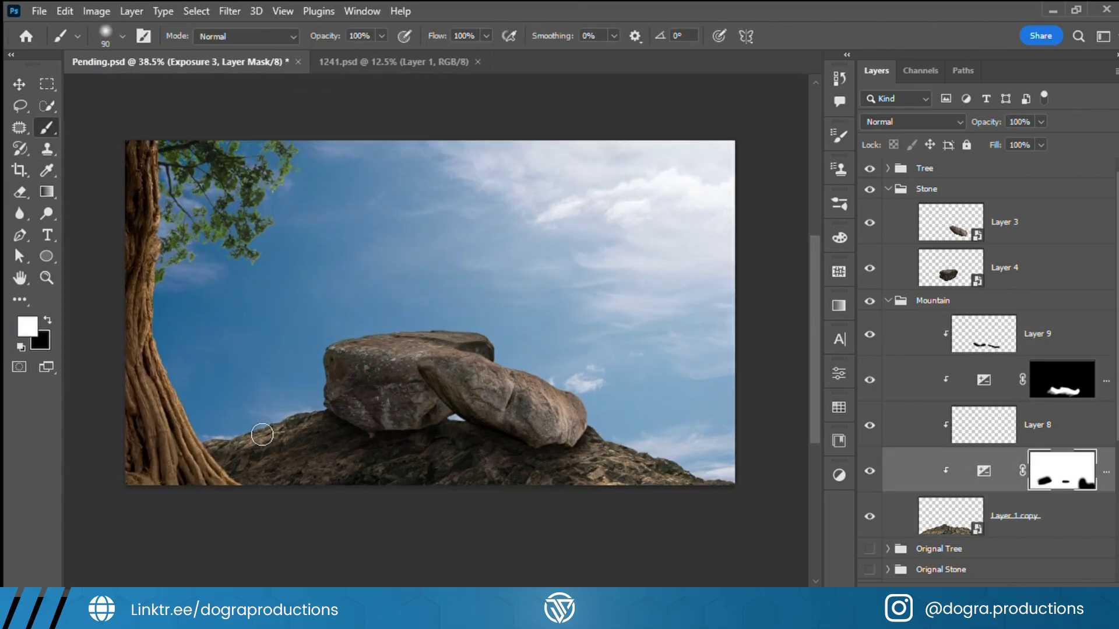
pyautogui.click(982, 472)
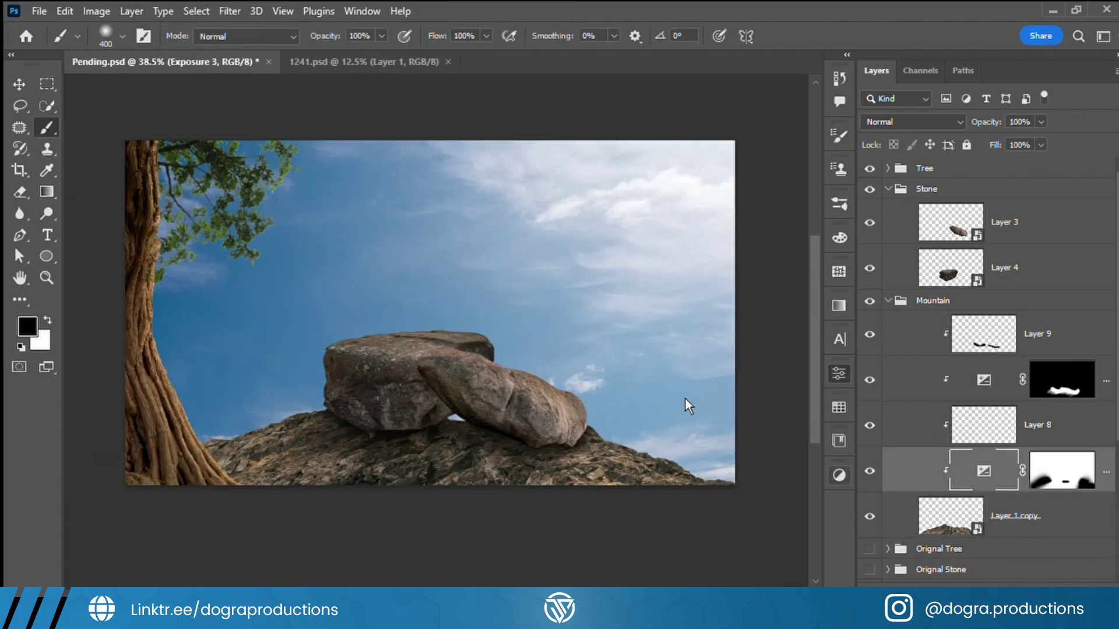
pyautogui.press('v')
pyautogui.scroll(1, 670, 396)
pyautogui.scroll(-2, 670, 396)
# Step: Select Exposure 1 in the Tree group and refine its strokes with a smaller brush and eraser
pyautogui.click(674, 394)
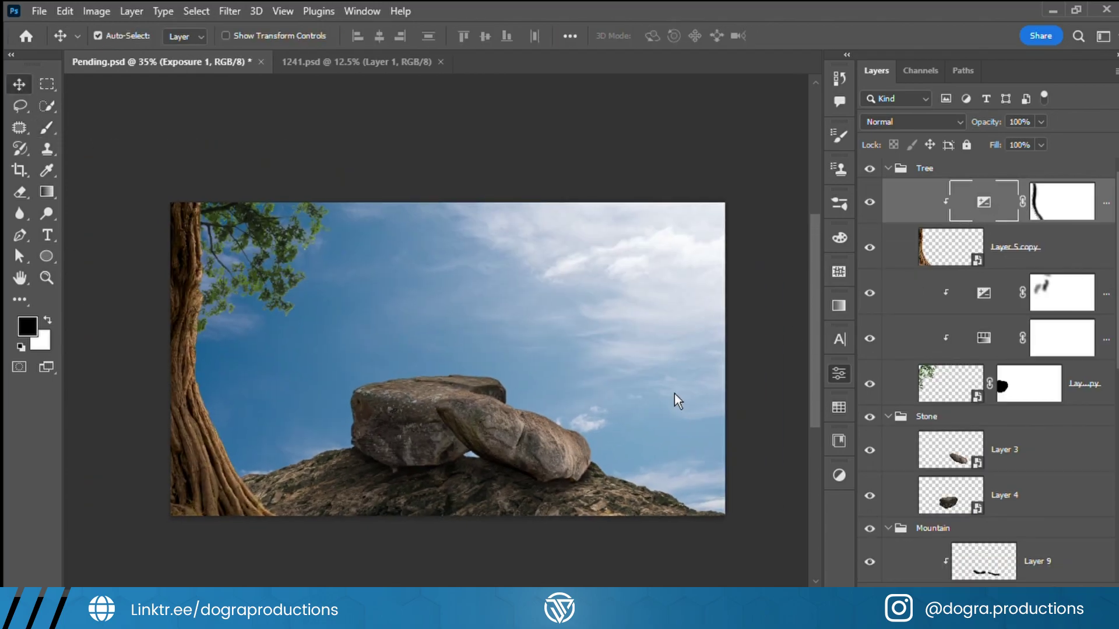
pyautogui.scroll(-1, 653, 413)
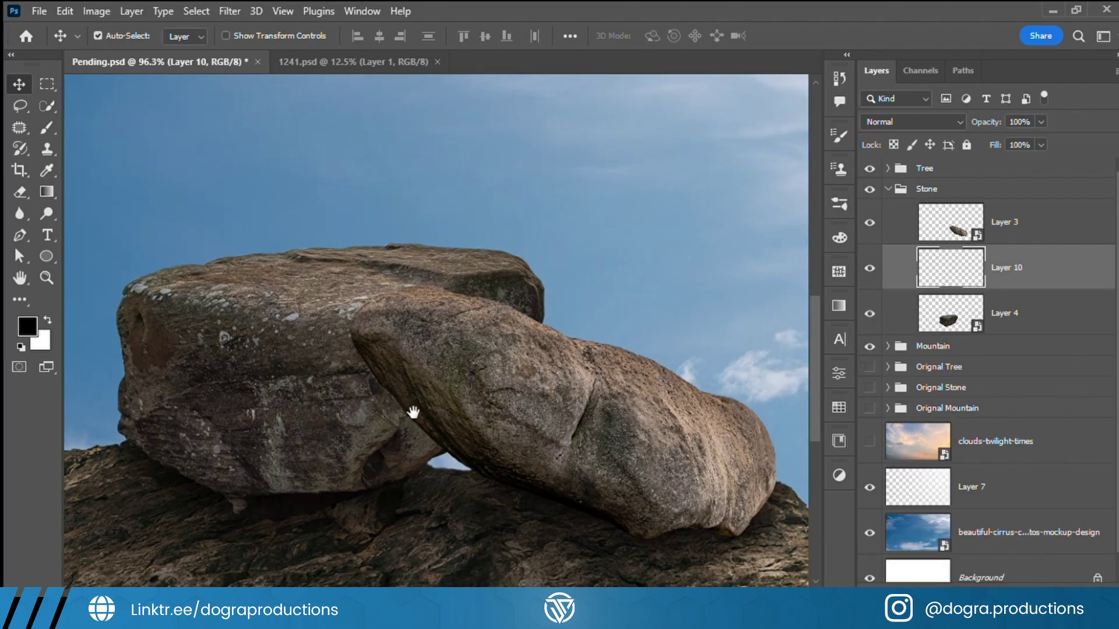
pyautogui.press('[')
pyautogui.press('[')
pyautogui.press('[')
pyautogui.scroll(1, 419, 368)
pyautogui.scroll(1, 475, 387)
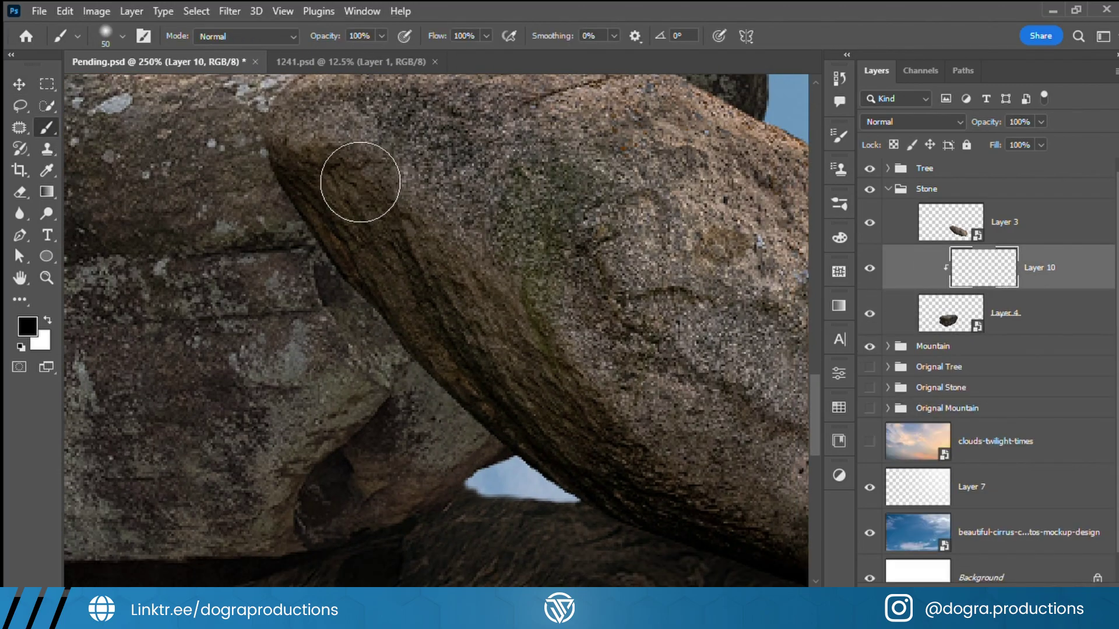
pyautogui.scroll(-2, 592, 413)
pyautogui.scroll(-1, 512, 400)
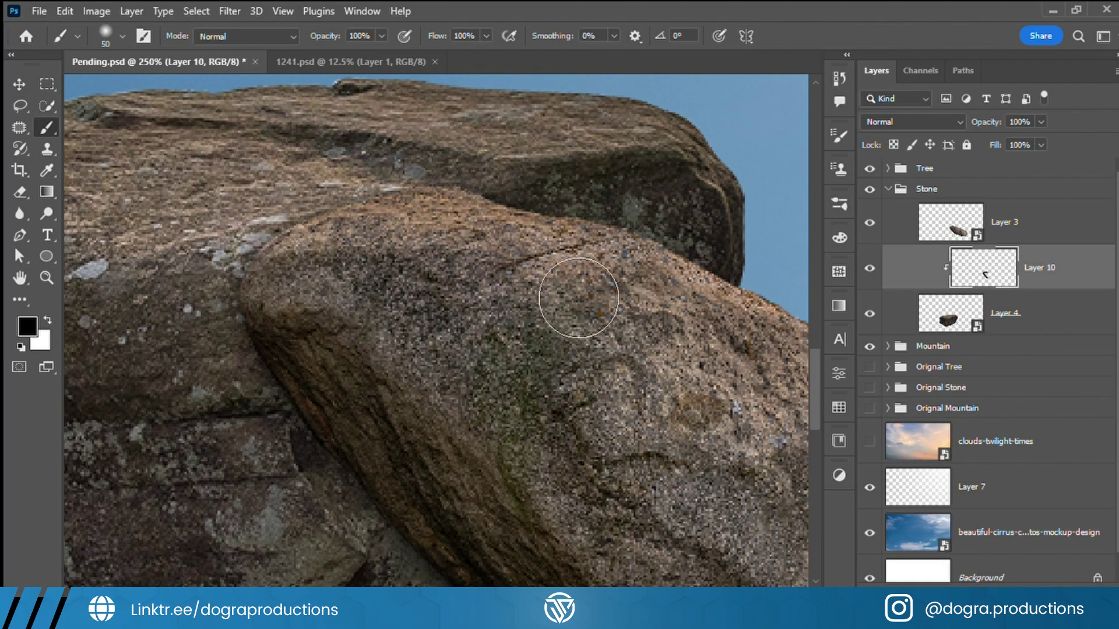
pyautogui.scroll(-3, 574, 320)
pyautogui.scroll(5, 570, 429)
pyautogui.press('e')
pyautogui.scroll(-1, 499, 349)
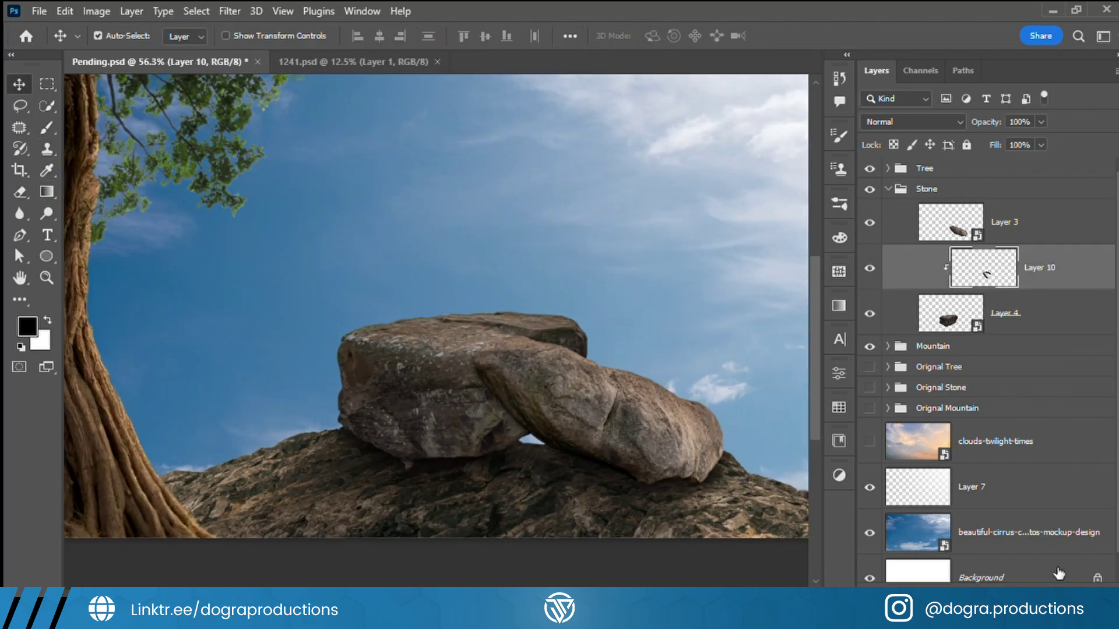
pyautogui.press('b')
# Step: Invert the new exposure mask to hide it and pan to show the whole boulder
pyautogui.hotkey('ctrl', 'i')
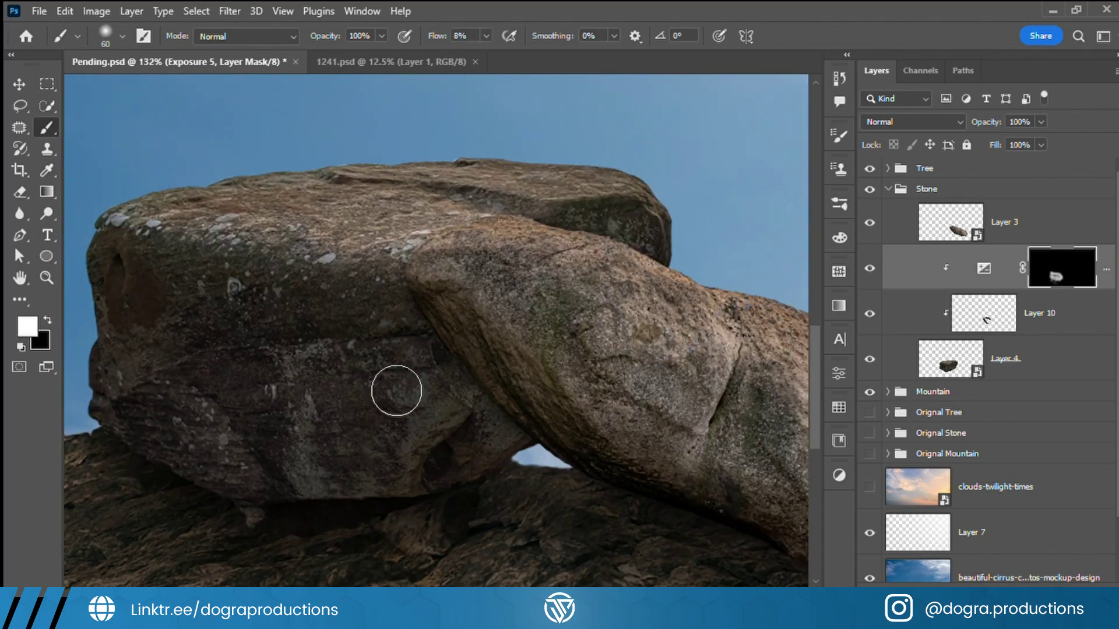
pyautogui.keyDown('alt'); pyautogui.scroll(-2, 385, 379); pyautogui.keyUp('alt')
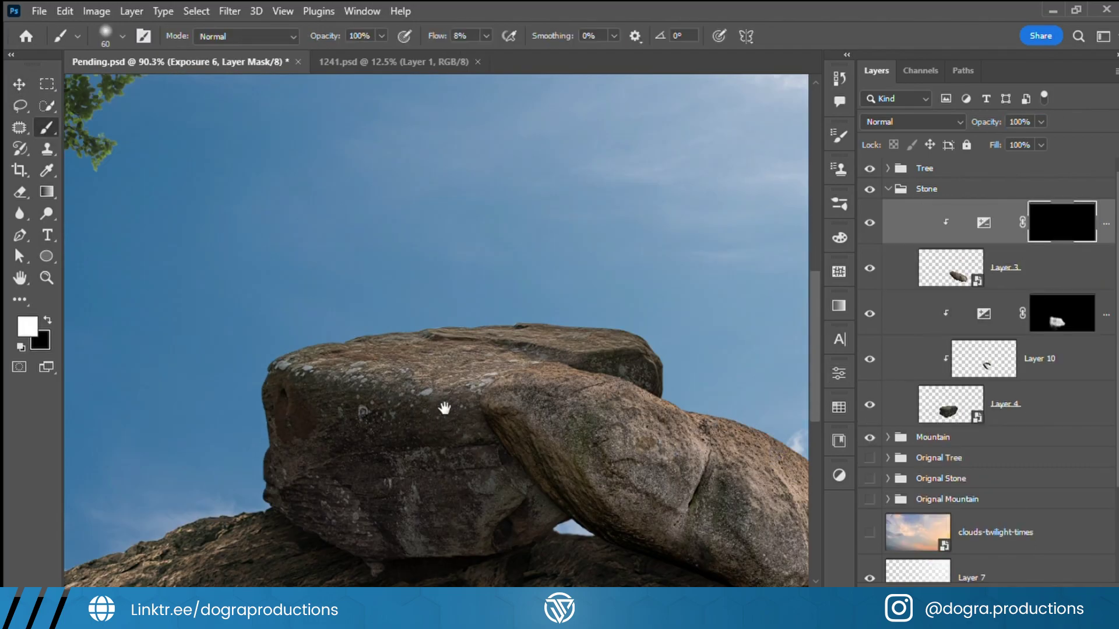
pyautogui.moveTo(444, 408); pyautogui.dragTo(194, 283)
pyautogui.scroll(-3, 286, 304)
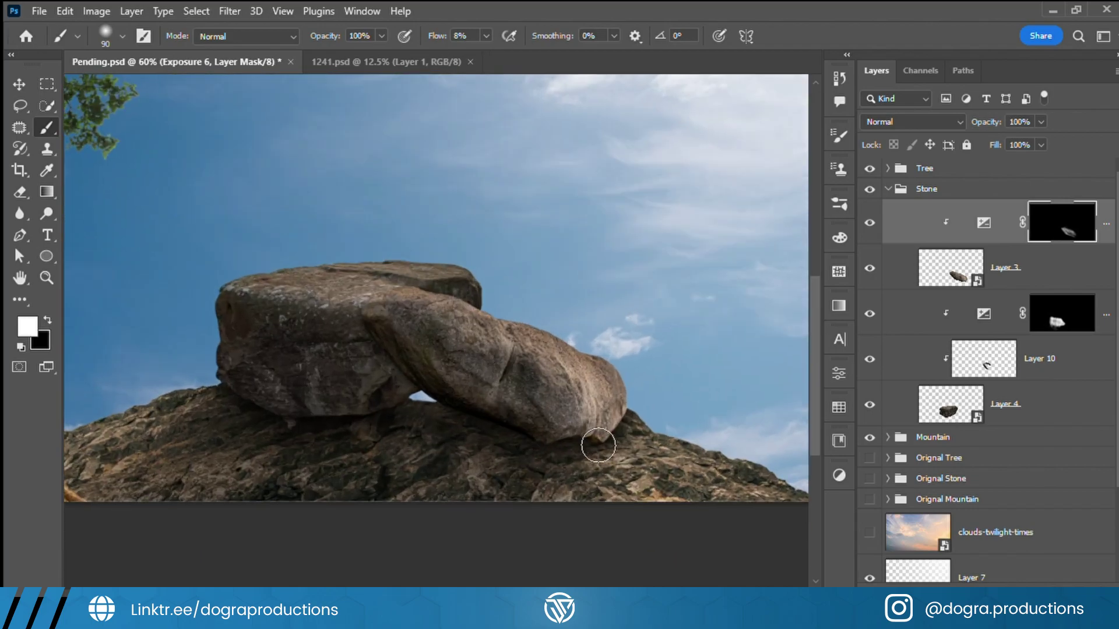
pyautogui.scroll(-2, 408, 349)
pyautogui.scroll(1, 495, 379)
pyautogui.scroll(2, 552, 413)
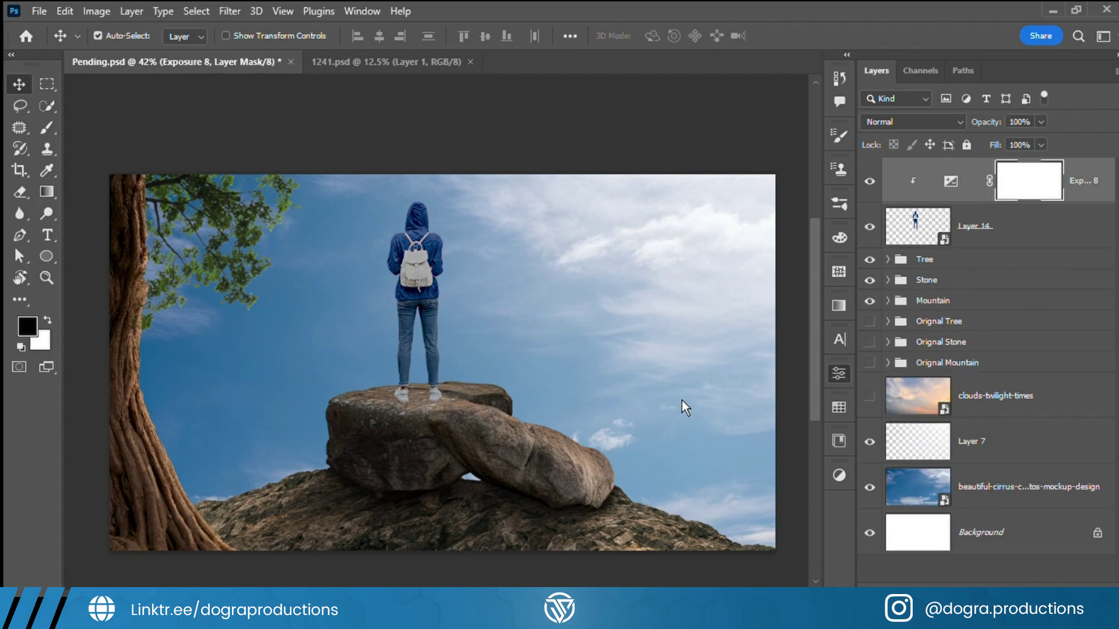
# Step: Paint black on the Exposure 8 mask along the hiker's edge with a smaller, full-flow brush
pyautogui.press('b')
pyautogui.scroll(-2, 476, 339)
pyautogui.scroll(3, 404, 169)
pyautogui.scroll(4, 440, 224)
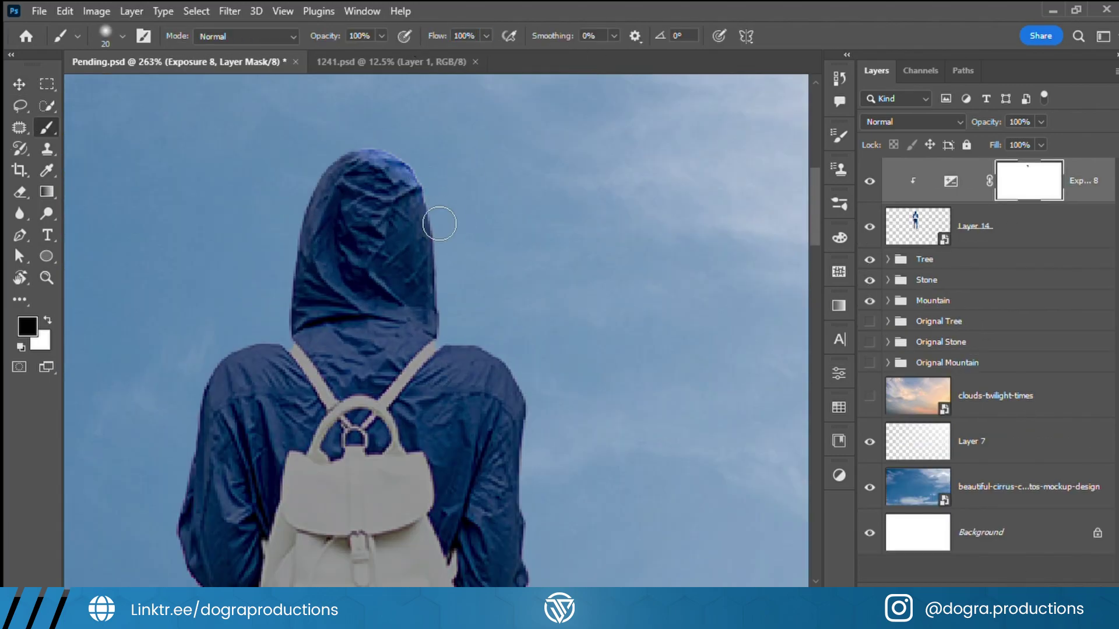
pyautogui.scroll(-3, 549, 433)
pyautogui.scroll(-2, 499, 430)
pyautogui.scroll(-4, 460, 369)
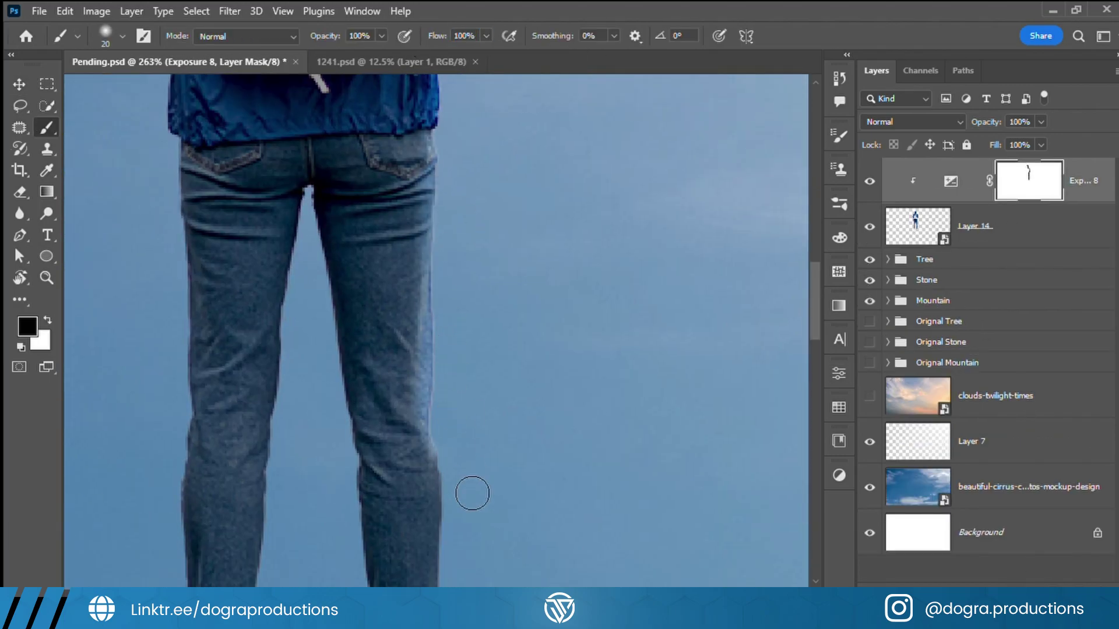
pyautogui.scroll(-3, 470, 489)
pyautogui.scroll(8, 466, 468)
pyautogui.scroll(1, 502, 168)
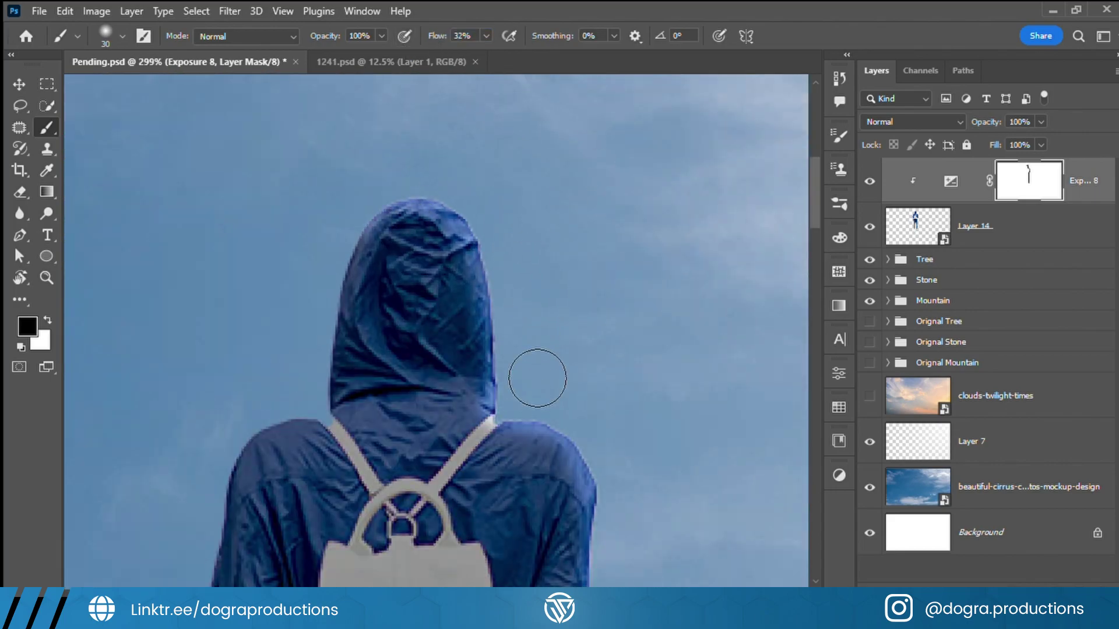
pyautogui.scroll(-5, 537, 377)
pyautogui.scroll(-4, 550, 357)
pyautogui.scroll(-4, 542, 279)
pyautogui.scroll(3, 542, 279)
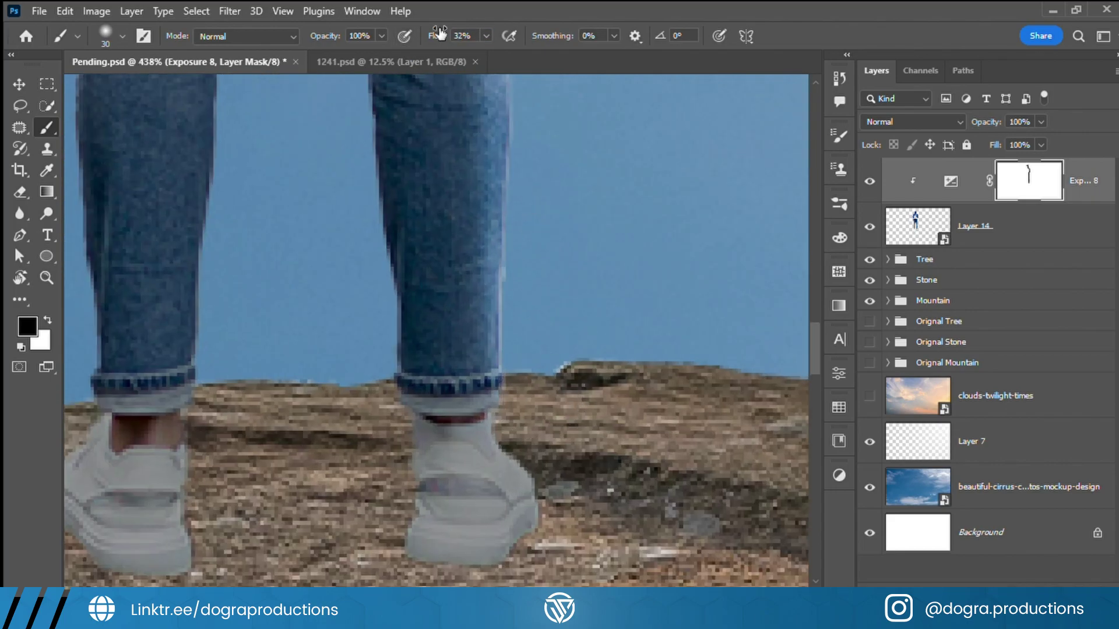
pyautogui.scroll(-3, 571, 476)
pyautogui.scroll(5, 464, 366)
pyautogui.press('[')
pyautogui.scroll(-3, 460, 305)
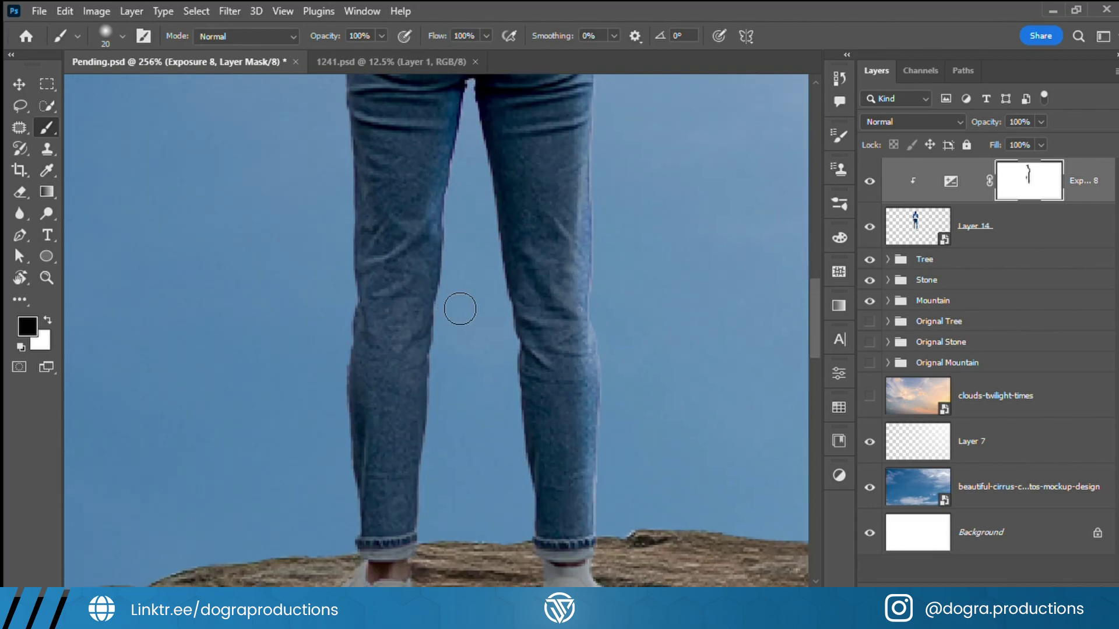
pyautogui.scroll(-3, 447, 281)
pyautogui.hotkey('shift', '0')
pyautogui.scroll(-5, 429, 338)
# Step: Duplicate the hiker layer Layer 14
pyautogui.press('v')
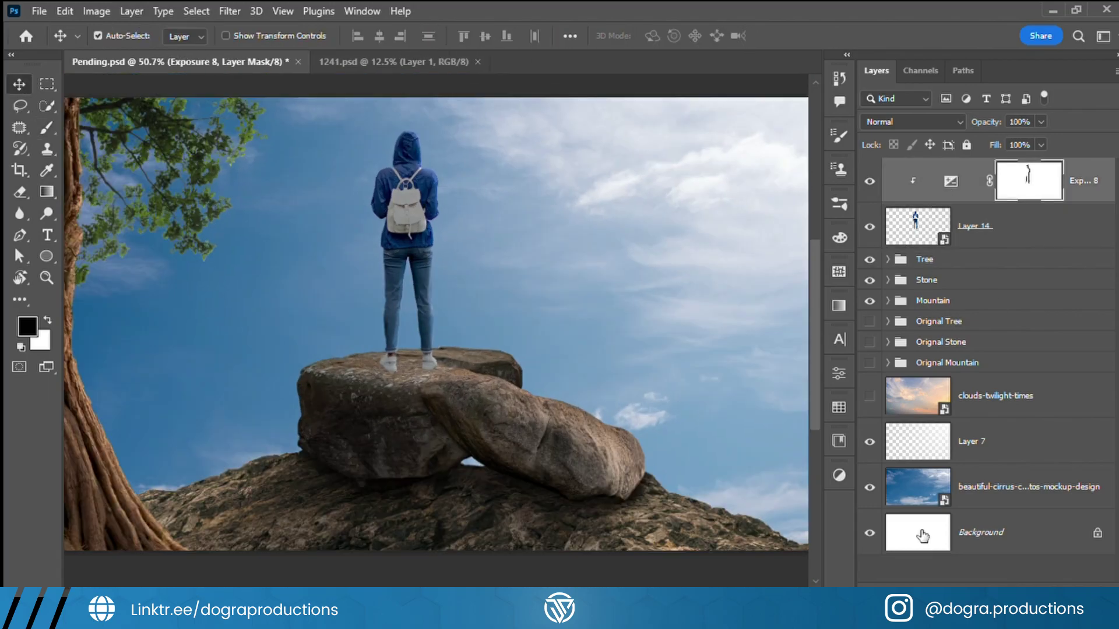
pyautogui.click(918, 226)
pyautogui.hotkey('ctrl', 'j')
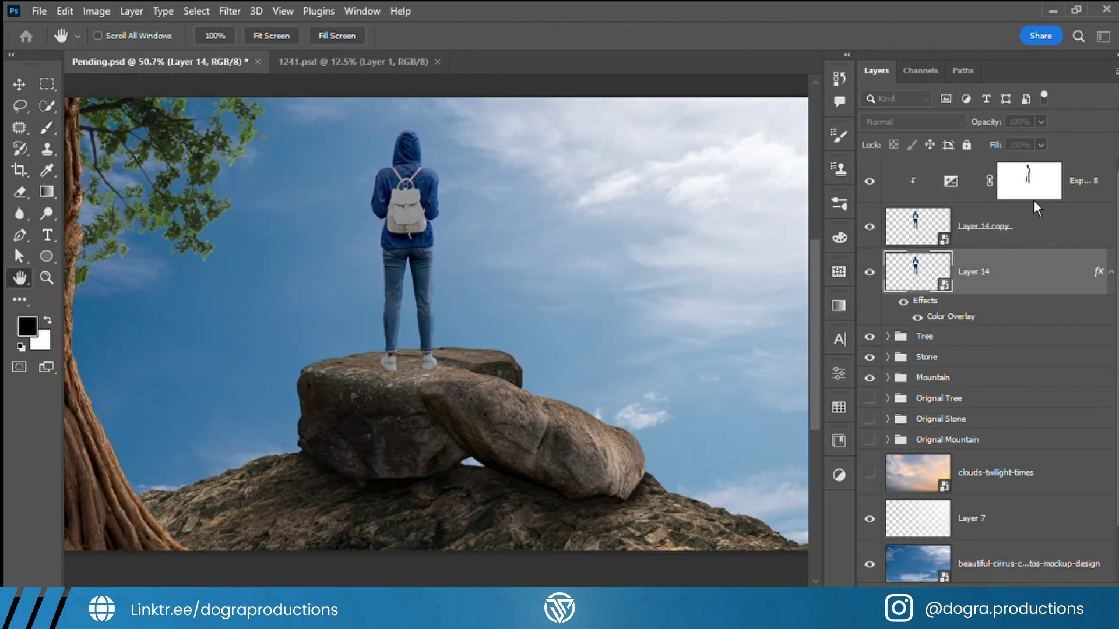
# Step: Distort the black hiker copy flat across the boulder as a cast shadow
pyautogui.hotkey('ctrl', 't')
pyautogui.moveTo(411, 408); pyautogui.dragTo(466, 388)
pyautogui.press('Return')
pyautogui.scroll(2, 467, 387)
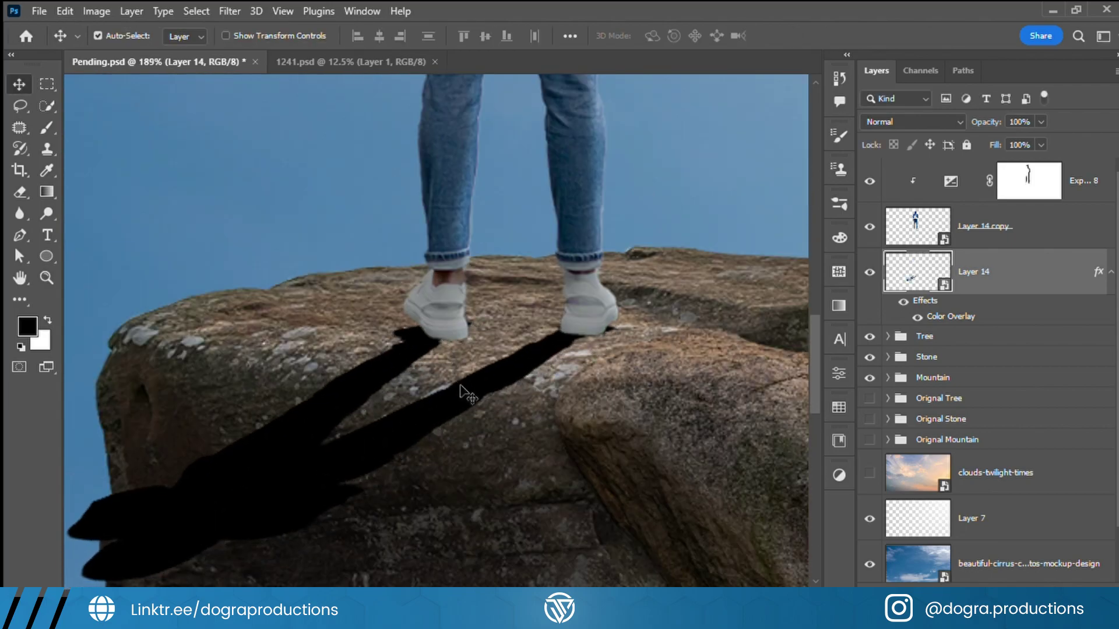
pyautogui.scroll(-2, 421, 344)
# Step: Load the shadow outline as a selection, hide the original, and add a new gradient shadow layer
pyautogui.keyDown('ctrl'); pyautogui.click(917, 271); pyautogui.keyUp('ctrl')
pyautogui.click(869, 271)
pyautogui.hotkey('ctrl', 'shift', 'alt', 'n')
pyautogui.press('g')
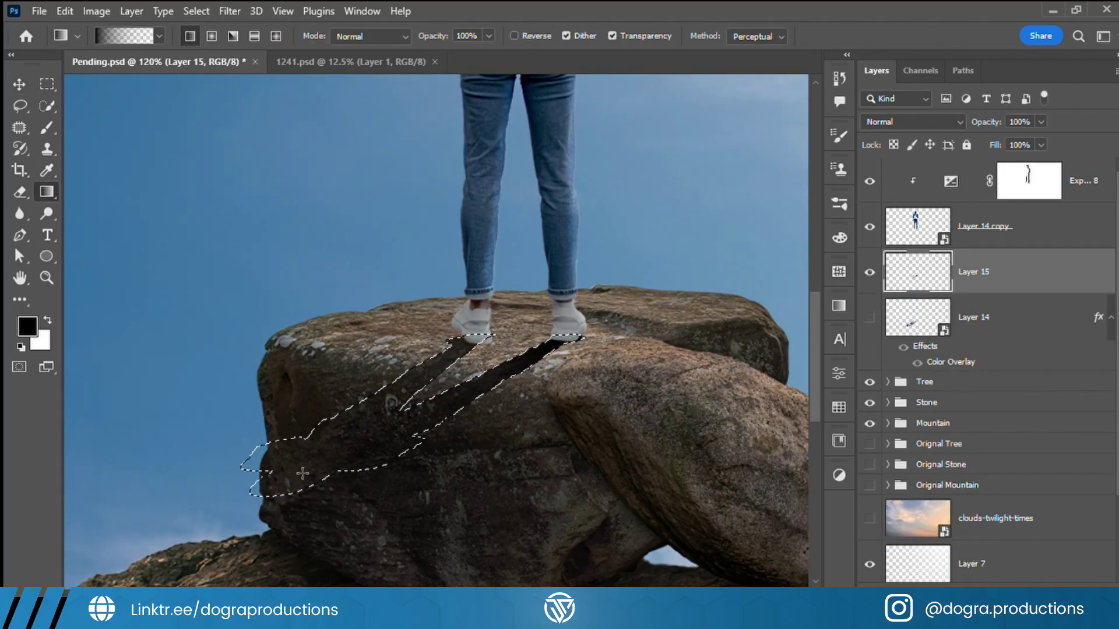
pyautogui.scroll(4, 464, 314)
pyautogui.scroll(2, 464, 313)
# Step: Lasso and fill dark contact shadows under the left shoe on new layers
pyautogui.press('l')
pyautogui.moveTo(391, 268); pyautogui.dragTo(391, 368)
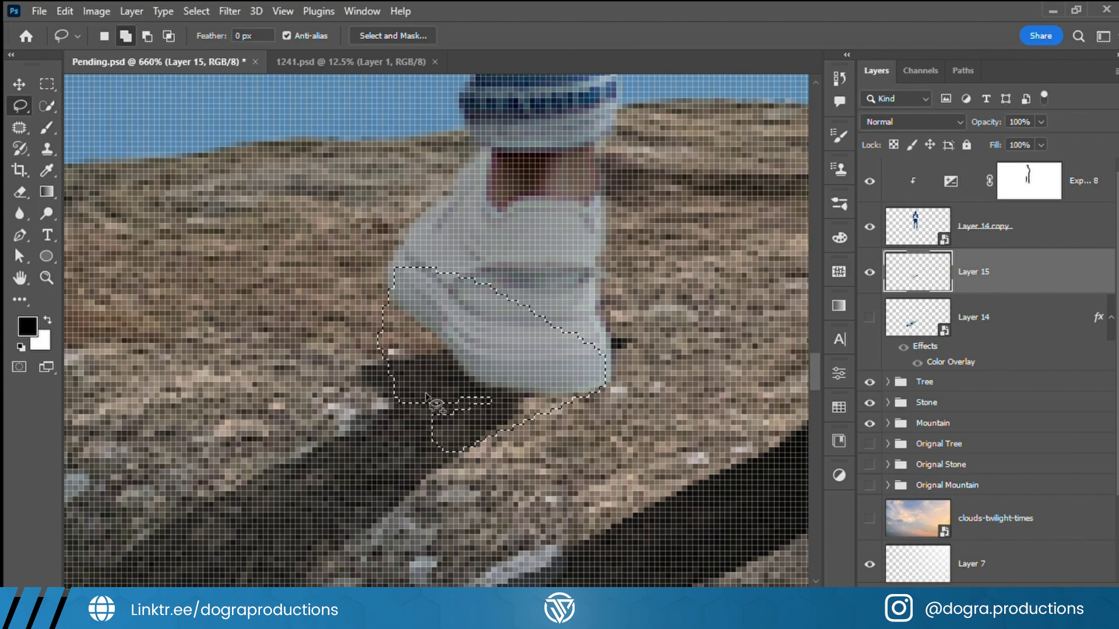
pyautogui.press('i')
pyautogui.press('l')
pyautogui.hotkey('alt', 'BackSpace')
pyautogui.hotkey('ctrl', 'shift', 'alt', 'n')
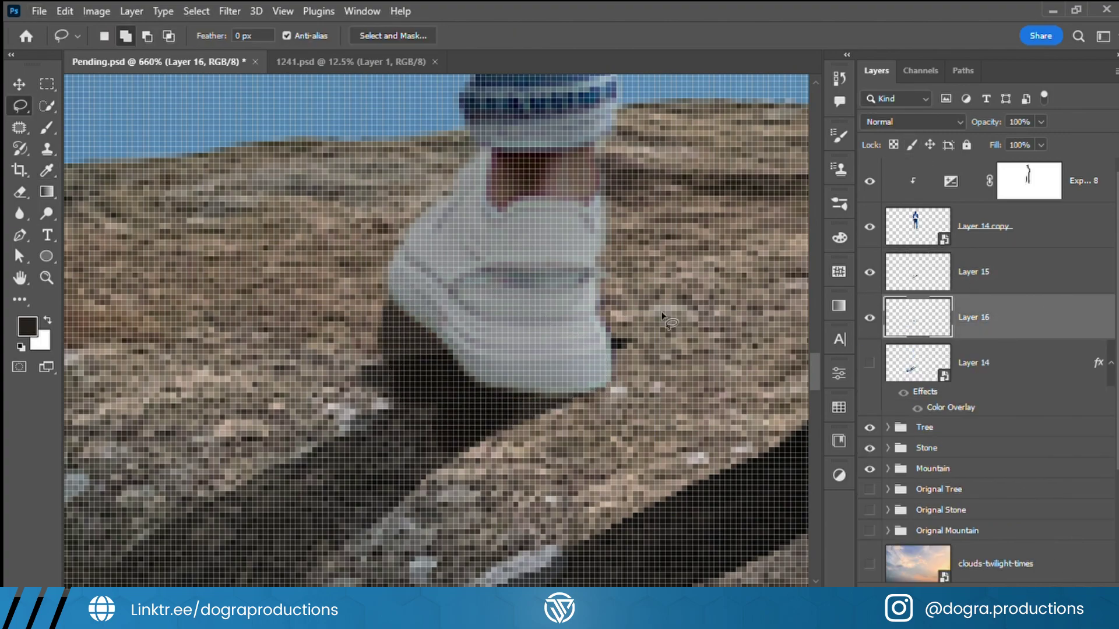
pyautogui.scroll(2, 386, 309)
pyautogui.moveTo(385, 308); pyautogui.dragTo(481, 408)
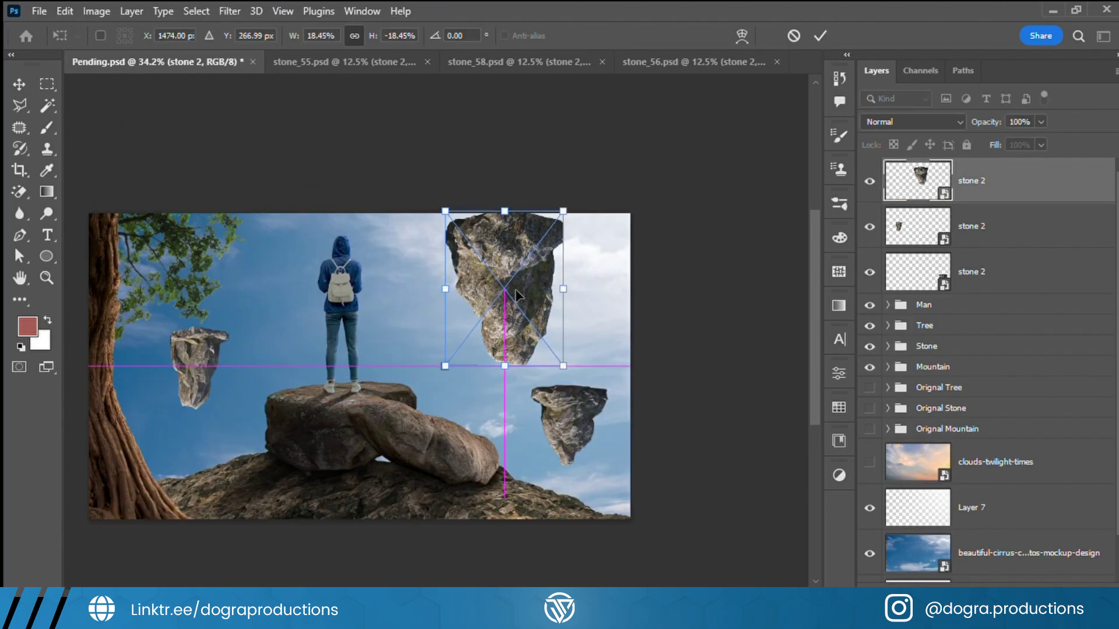
# Step: Shrink, raise and flip the top floating stone, and resize the left stone
pyautogui.moveTo(515, 294); pyautogui.dragTo(566, 274)
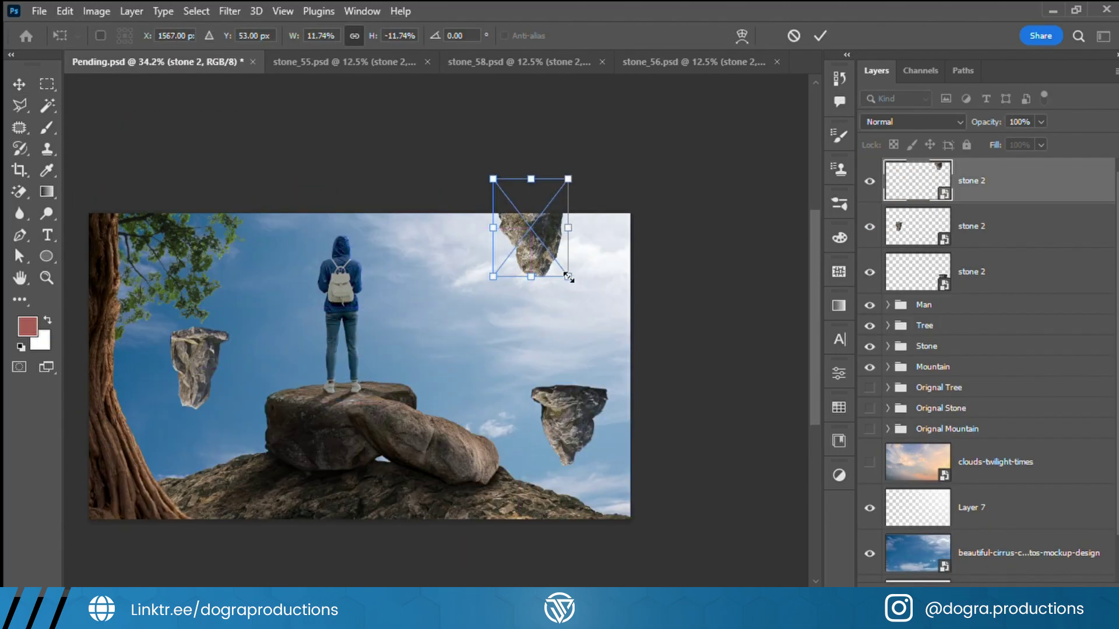
pyautogui.press('Return')
pyautogui.hotkey('ctrl', 't')
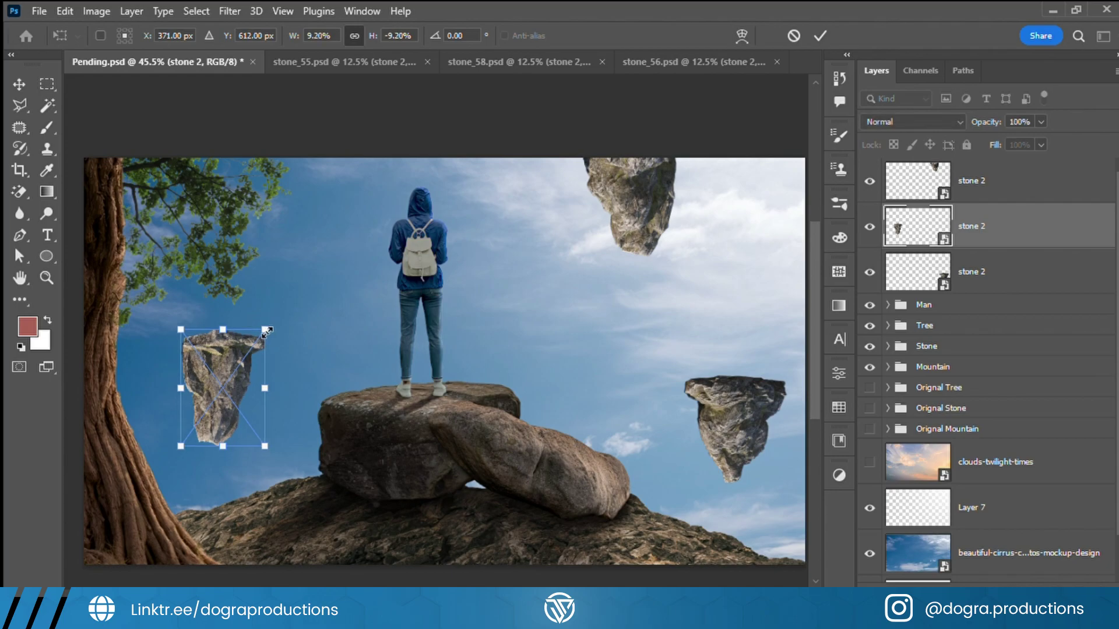
pyautogui.moveTo(632, 212); pyautogui.dragTo(624, 237)
pyautogui.press('Return')
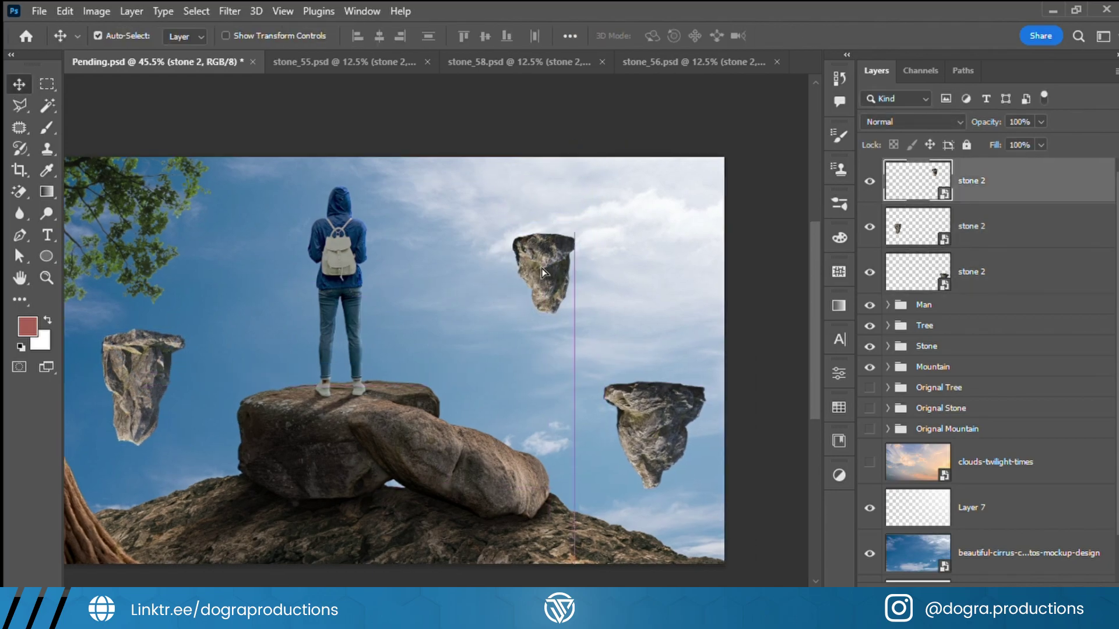
pyautogui.hotkey('ctrl', 't')
pyautogui.press('Return')
pyautogui.hotkey('ctrl', 't')
pyautogui.press('Return')
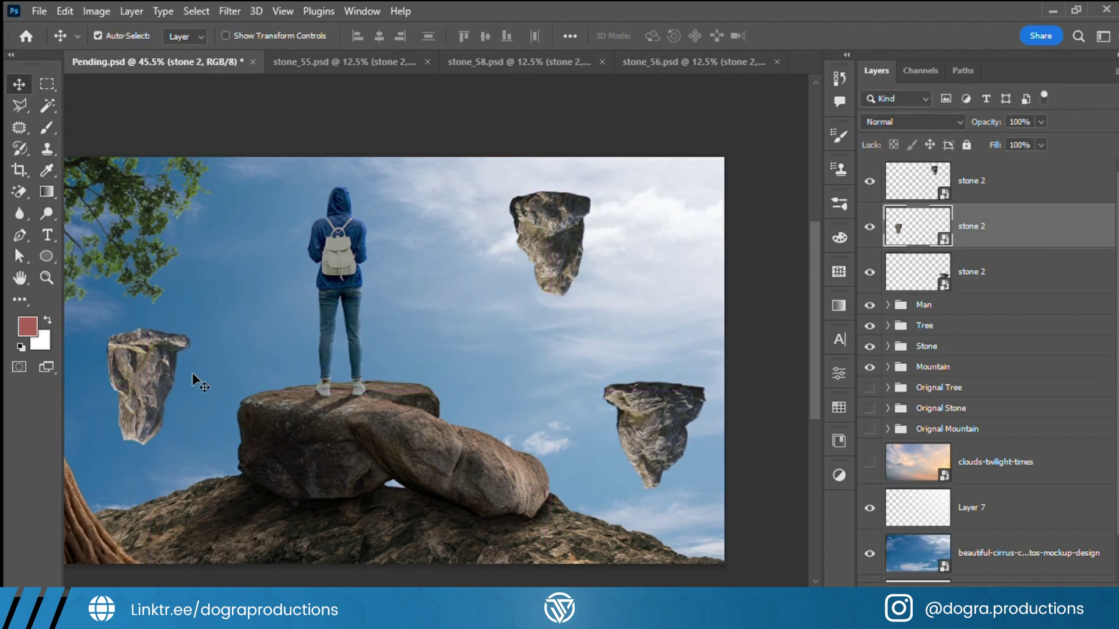
# Step: Raise the top-right floating stone higher in the sky
pyautogui.click(659, 419)
pyautogui.click(545, 262)
pyautogui.hotkey('ctrl', 't')
pyautogui.press('Return')
pyautogui.click(655, 397)
pyautogui.moveTo(561, 268); pyautogui.dragTo(561, 239)
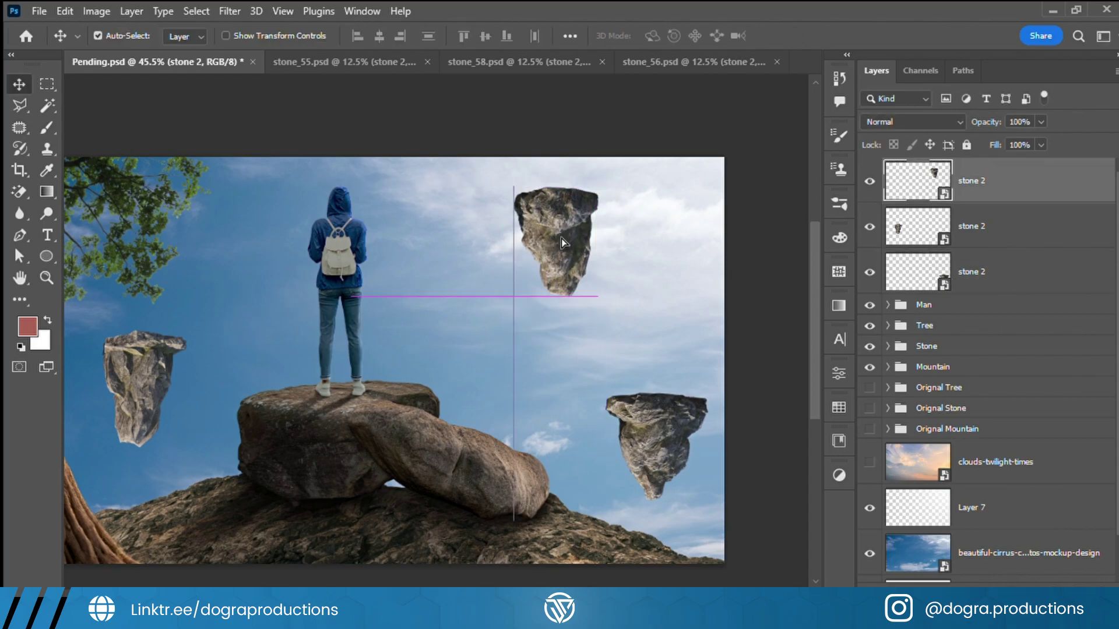
# Step: Bring stone 1 in from stone_55, shrink it, and place it beside the tree
pyautogui.hotkey('ctrl', 'Tab')
pyautogui.moveTo(153, 63); pyautogui.dragTo(328, 381)
pyautogui.hotkey('ctrl', 't')
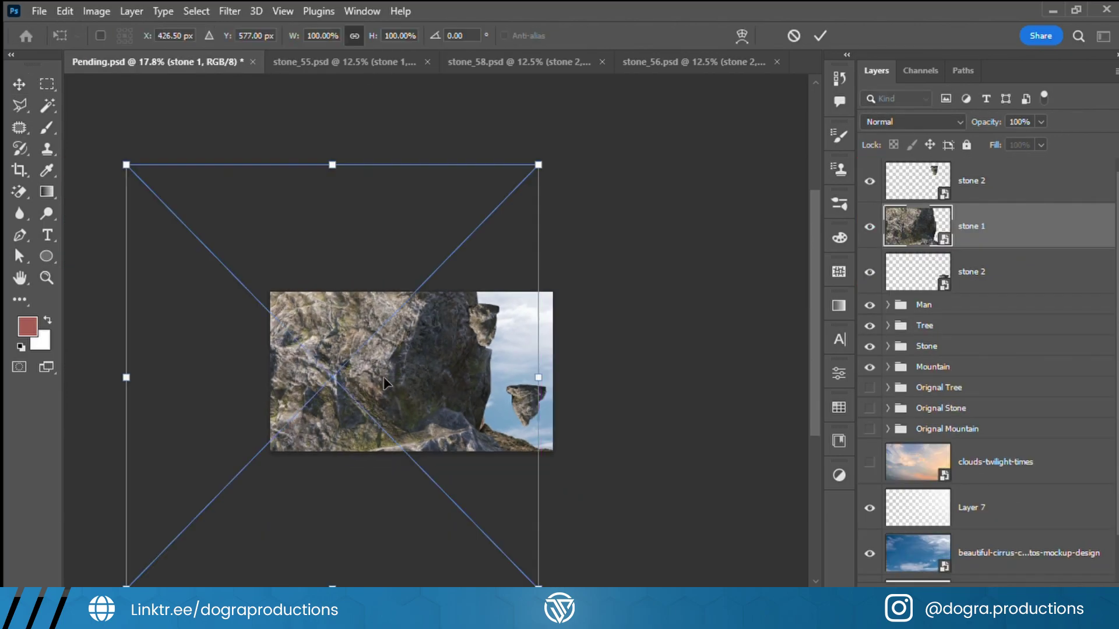
pyautogui.moveTo(532, 583); pyautogui.dragTo(367, 412)
pyautogui.hotkey('ctrl', '0')
pyautogui.press('Return')
pyautogui.moveTo(309, 379); pyautogui.dragTo(325, 391)
# Step: Check the sizes of the left, top-right and right stones, then fit the image in view
pyautogui.hotkey('ctrl', 't')
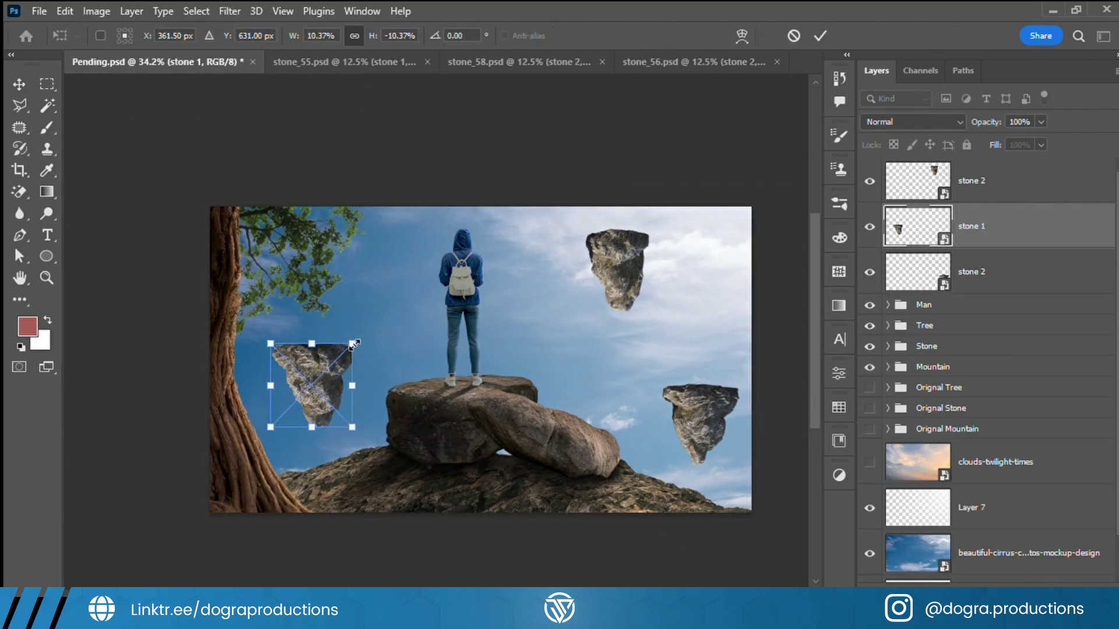
pyautogui.press('Return')
pyautogui.click(618, 268)
pyautogui.hotkey('ctrl', 't')
pyautogui.press('Return')
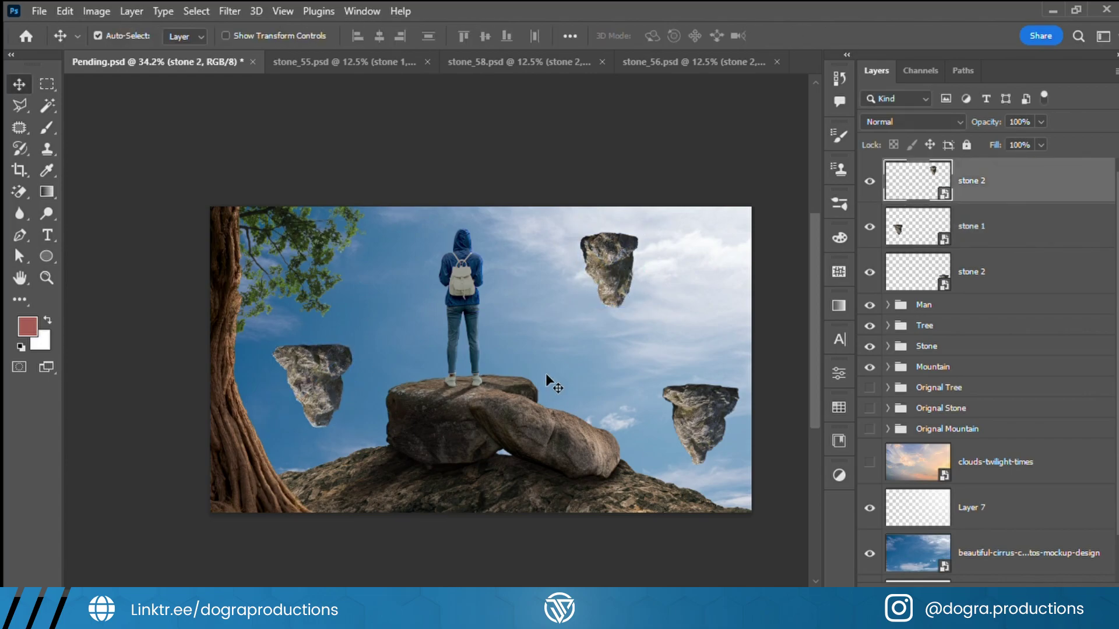
pyautogui.hotkey('ctrl', 't')
pyautogui.click(697, 411)
pyautogui.hotkey('ctrl', 't')
pyautogui.click(313, 379)
pyautogui.hotkey('ctrl', 't')
pyautogui.hotkey('ctrl', '0')
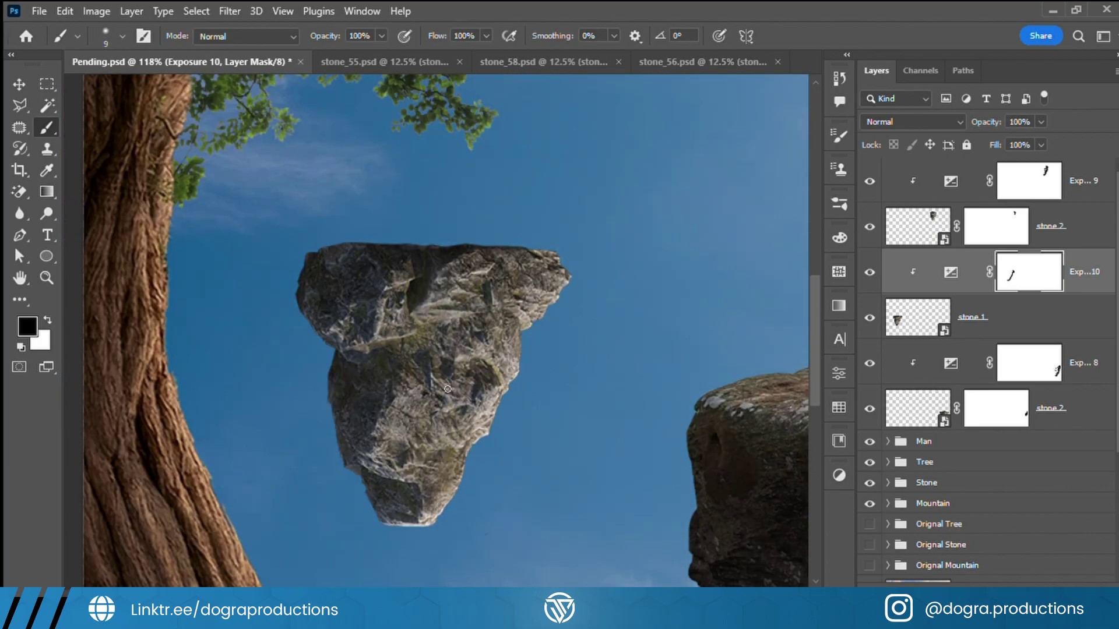
# Step: Scroll up while shading the floating rocks with clipped adjustment layers
pyautogui.scroll(3, 416, 341)
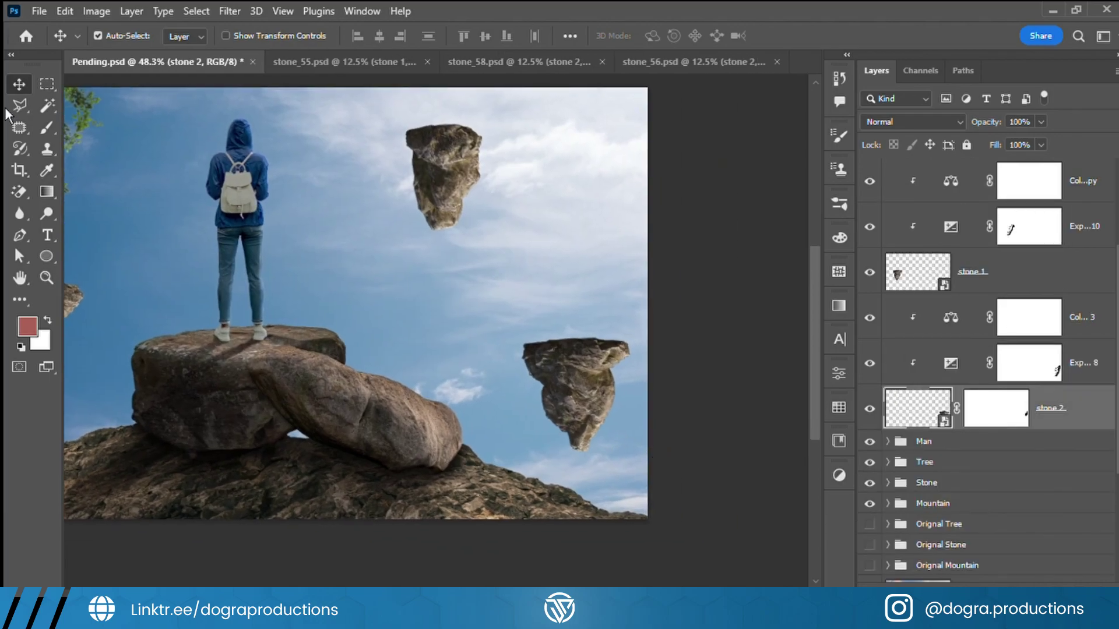
# Step: Copy the lower part of the right floating stone onto its own layer
pyautogui.press('m')
pyautogui.moveTo(525, 355); pyautogui.dragTo(627, 467)
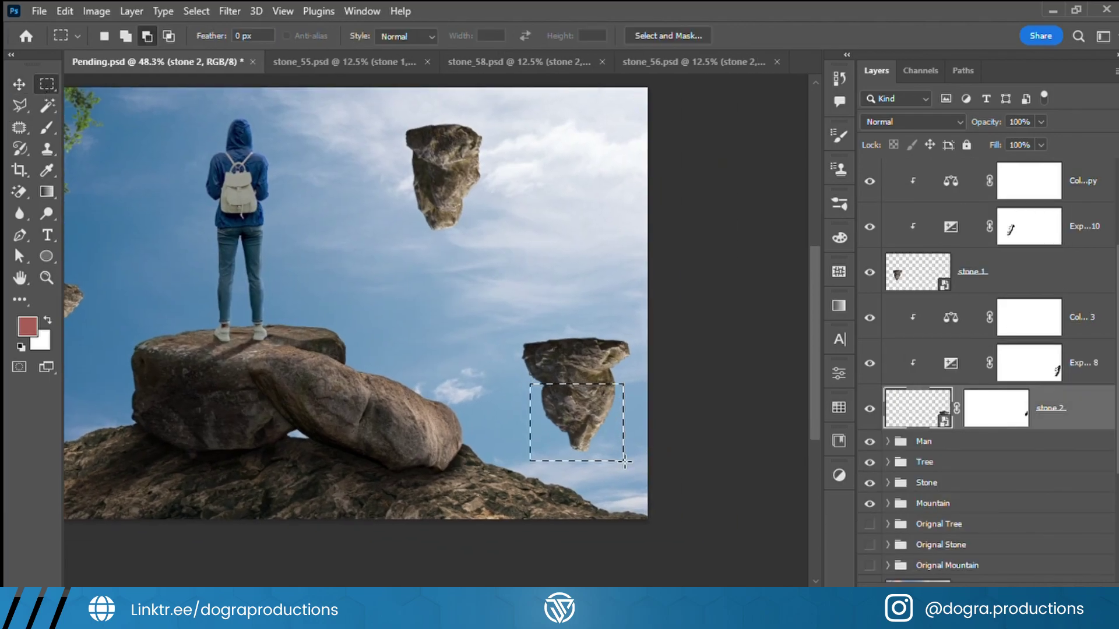
pyautogui.hotkey('ctrl', 'j')
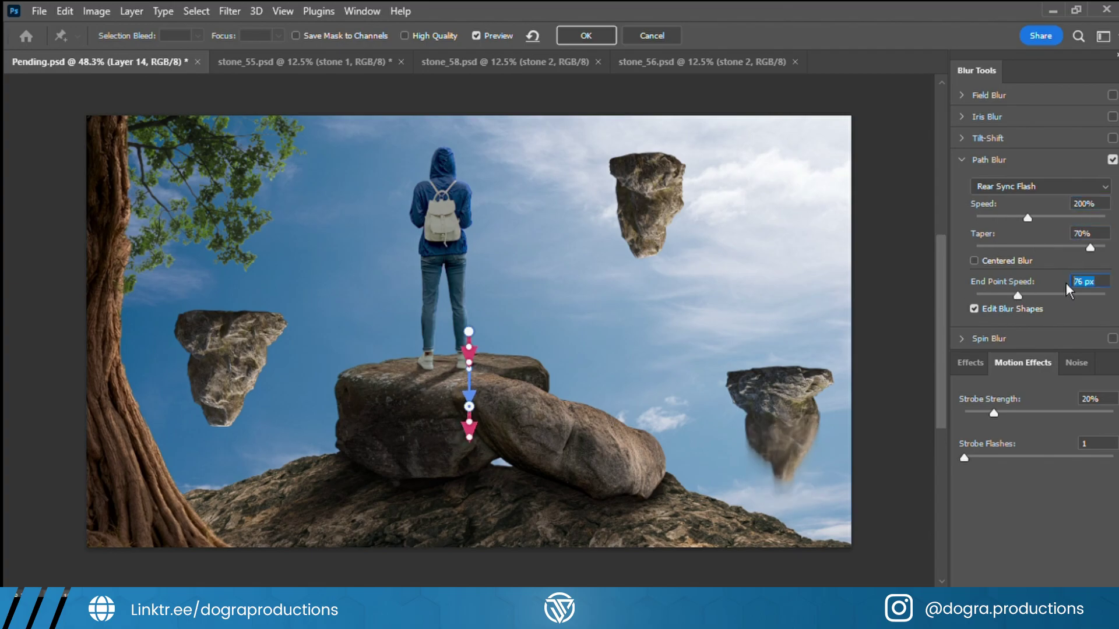
# Step: Apply a Path Blur to the rock-copy layers with 70% taper and a value of 15
pyautogui.click(588, 36)
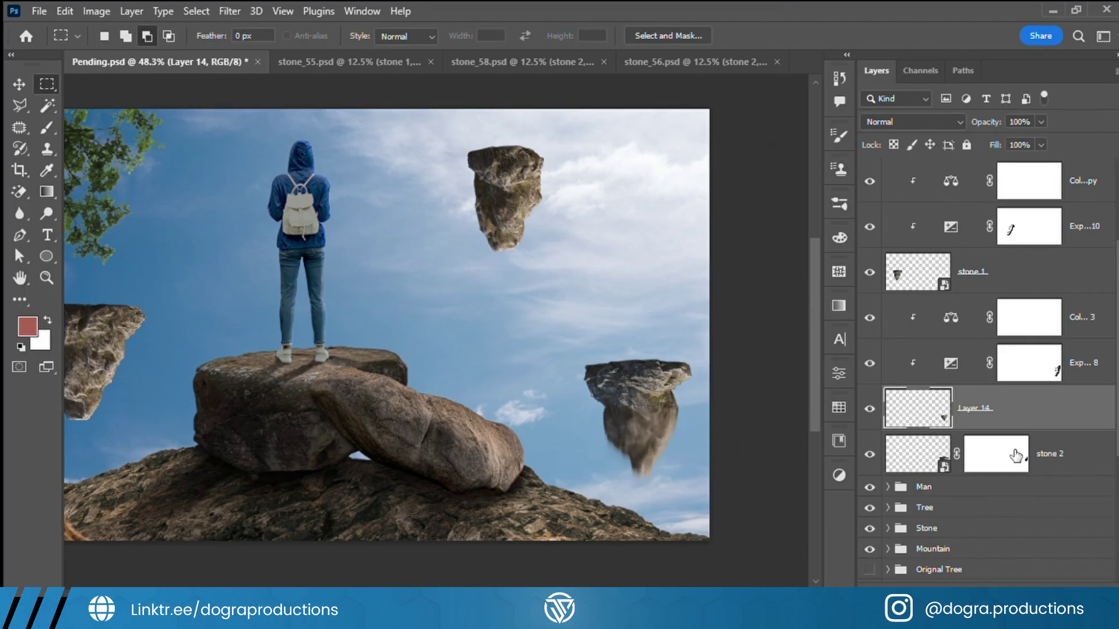
pyautogui.click(1013, 454)
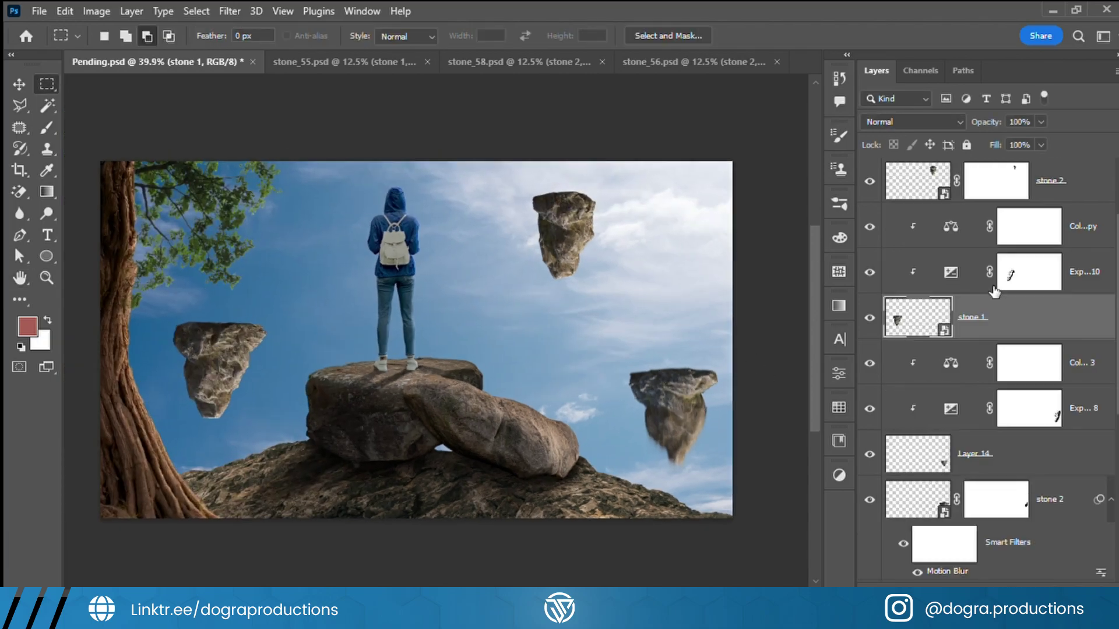
pyautogui.scroll(-2, 871, 297)
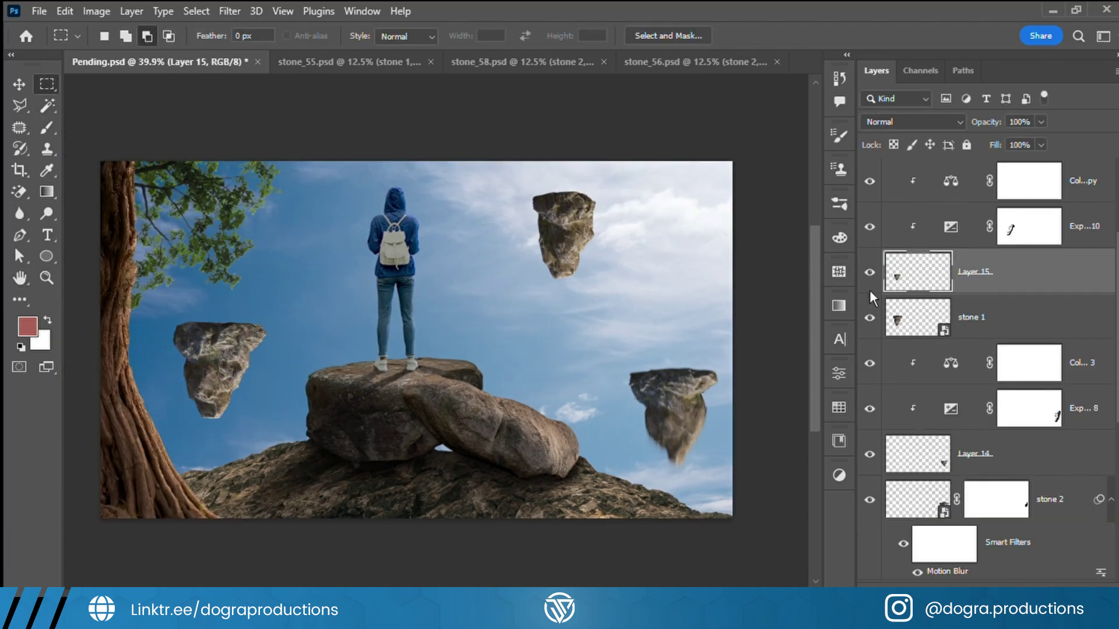
pyautogui.click(1045, 465)
pyautogui.click(917, 250)
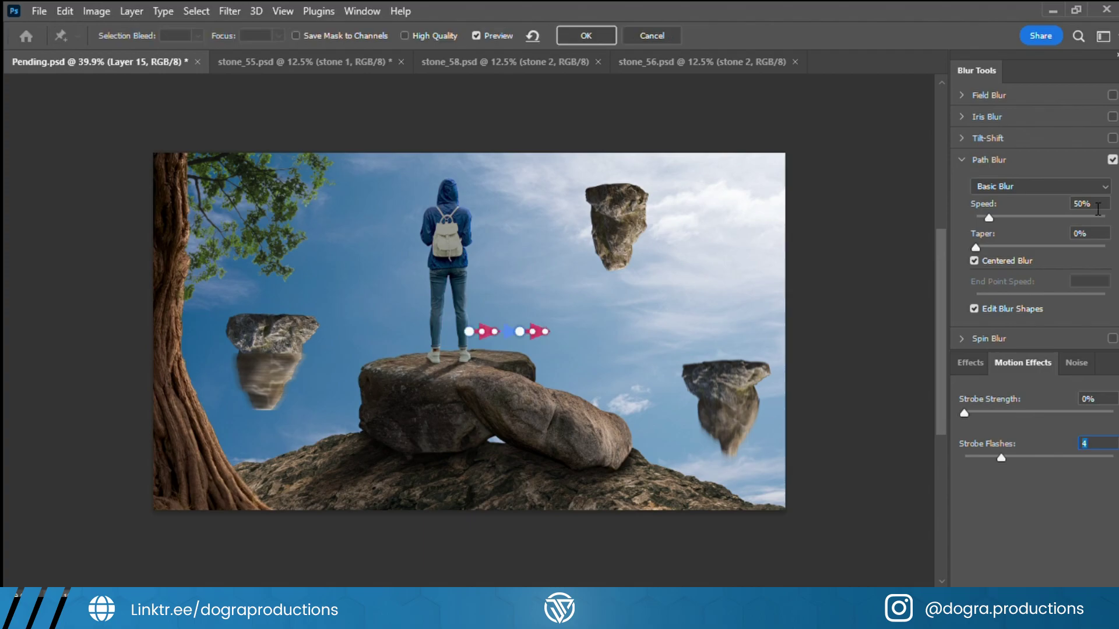
pyautogui.write('70')
pyautogui.press('Tab')
pyautogui.press('Tab')
pyautogui.write('15')
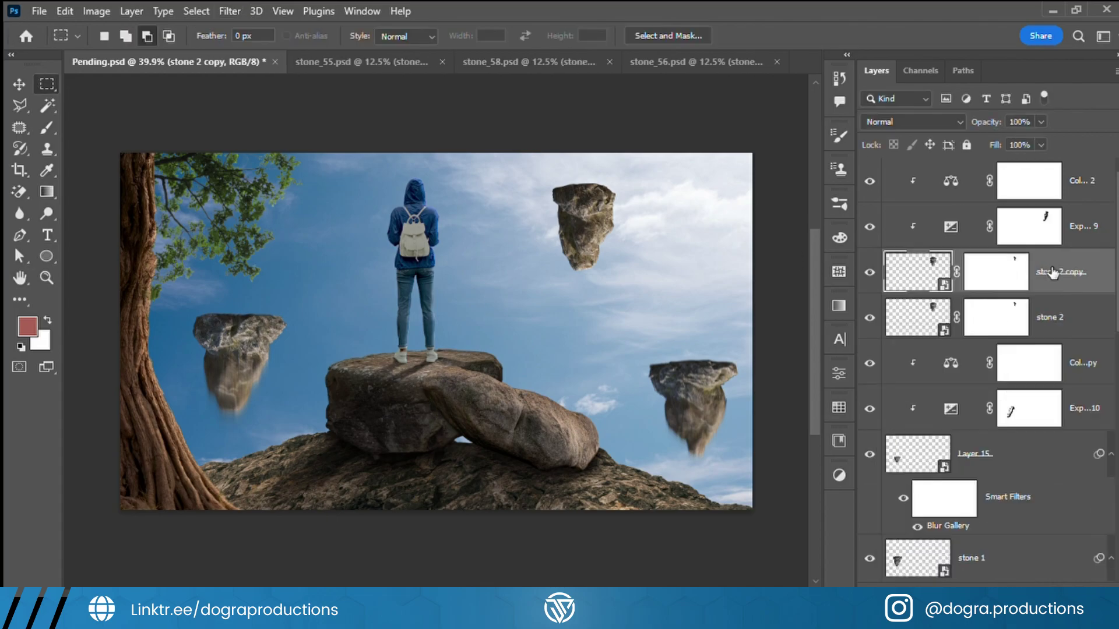
# Step: Delete the extra stone 2 copy, then add blur copies for the top and left stones
pyautogui.press('Delete')
pyautogui.hotkey('ctrl', 'alt', 'e')
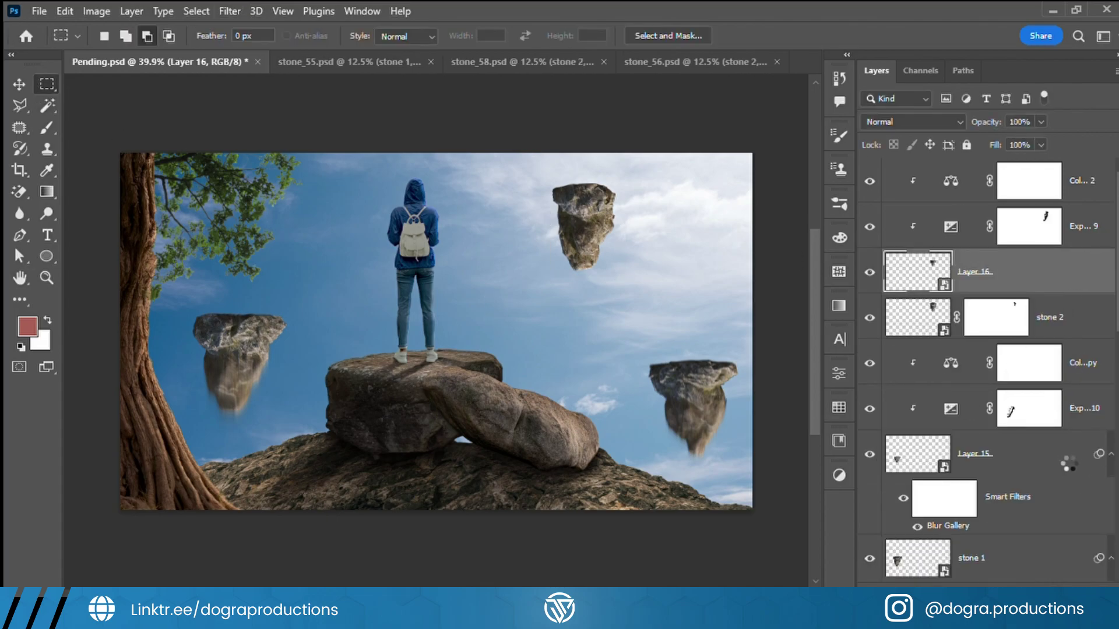
pyautogui.moveTo(869, 305); pyautogui.dragTo(874, 354)
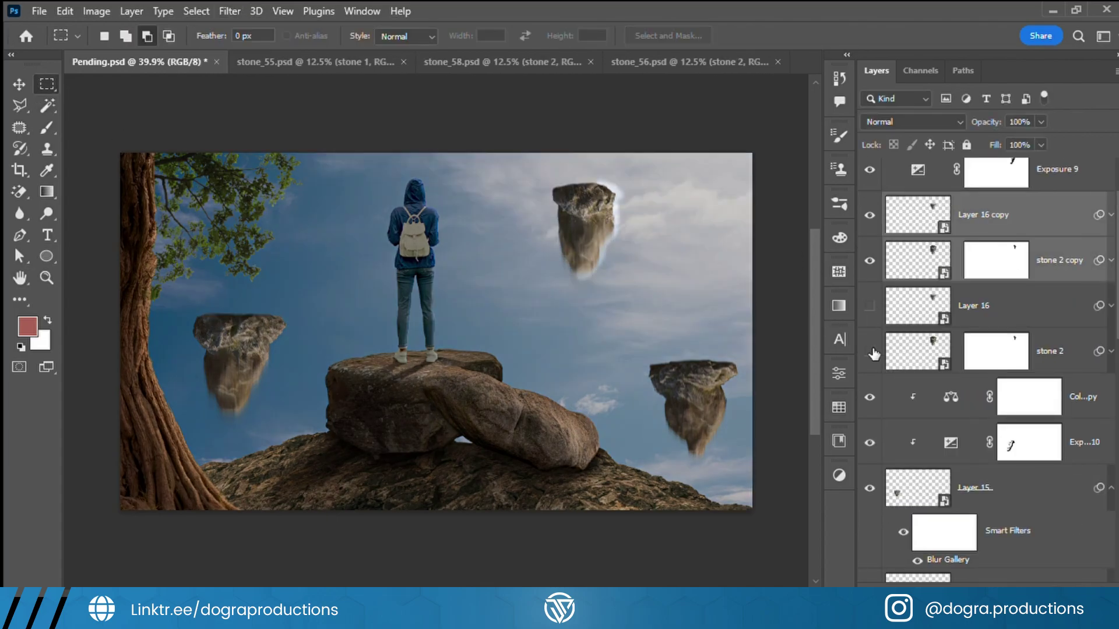
pyautogui.scroll(-3, 932, 350)
pyautogui.hotkey('ctrl', 'j')
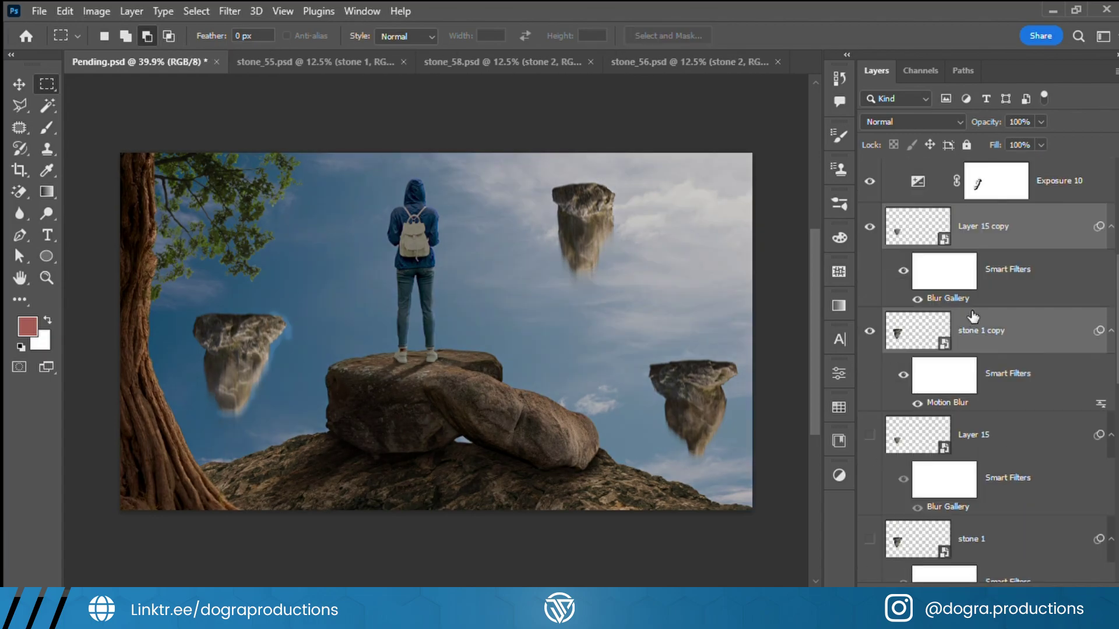
pyautogui.scroll(-5, 990, 332)
pyautogui.click(1026, 389)
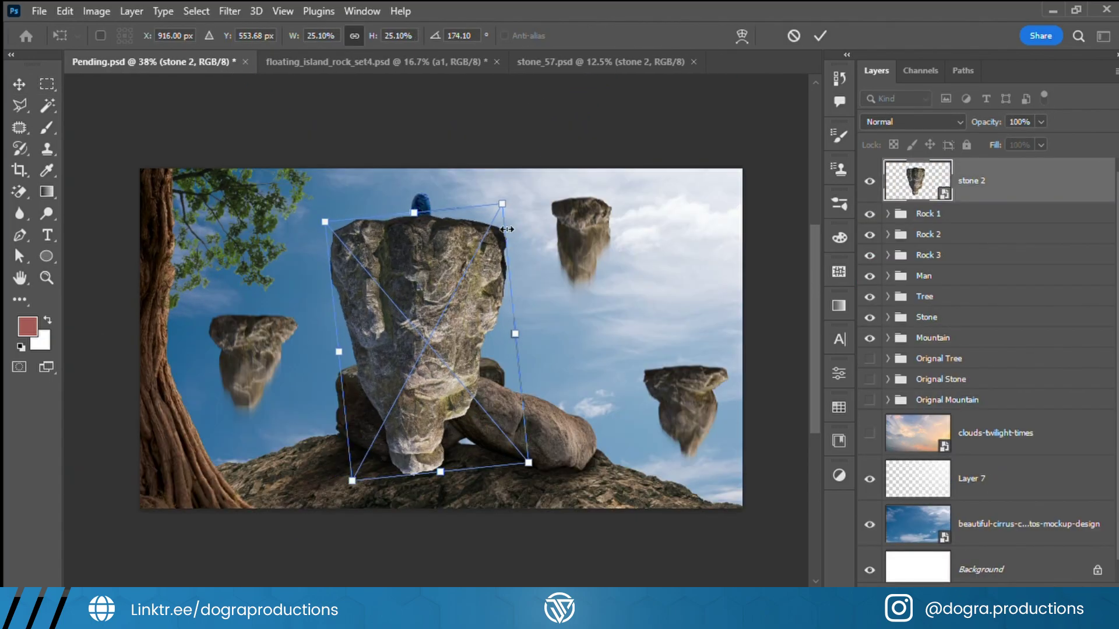
# Step: Nudge the upper-right floating rock rightward and place the big rock behind the mountain
pyautogui.moveTo(583, 245); pyautogui.dragTo(599, 244)
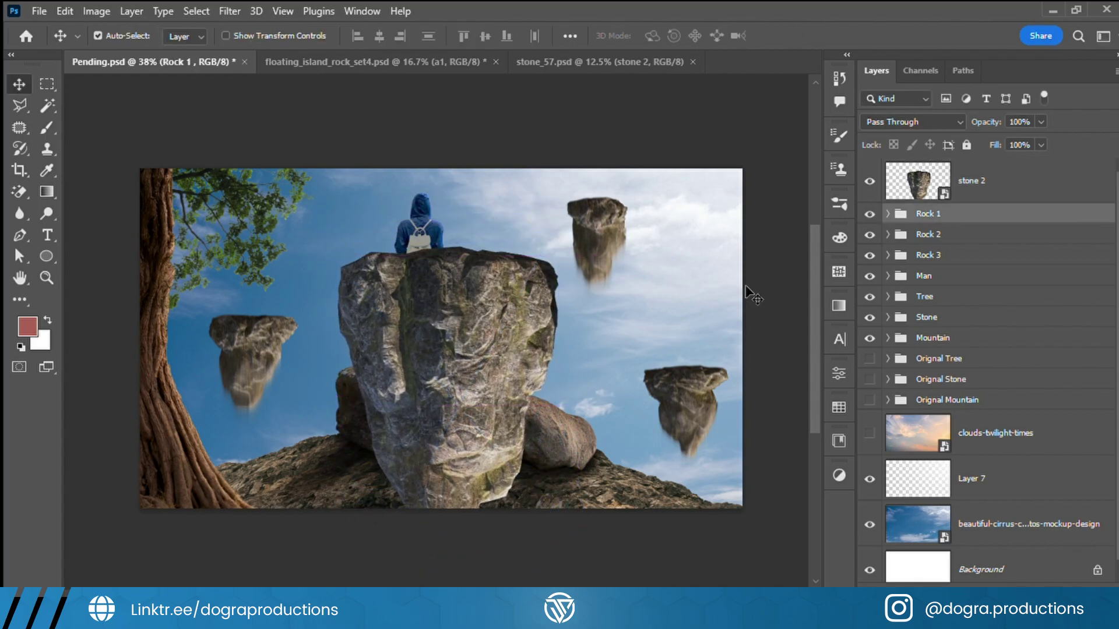
pyautogui.click(617, 357)
pyautogui.hotkey('ctrl', 'z')
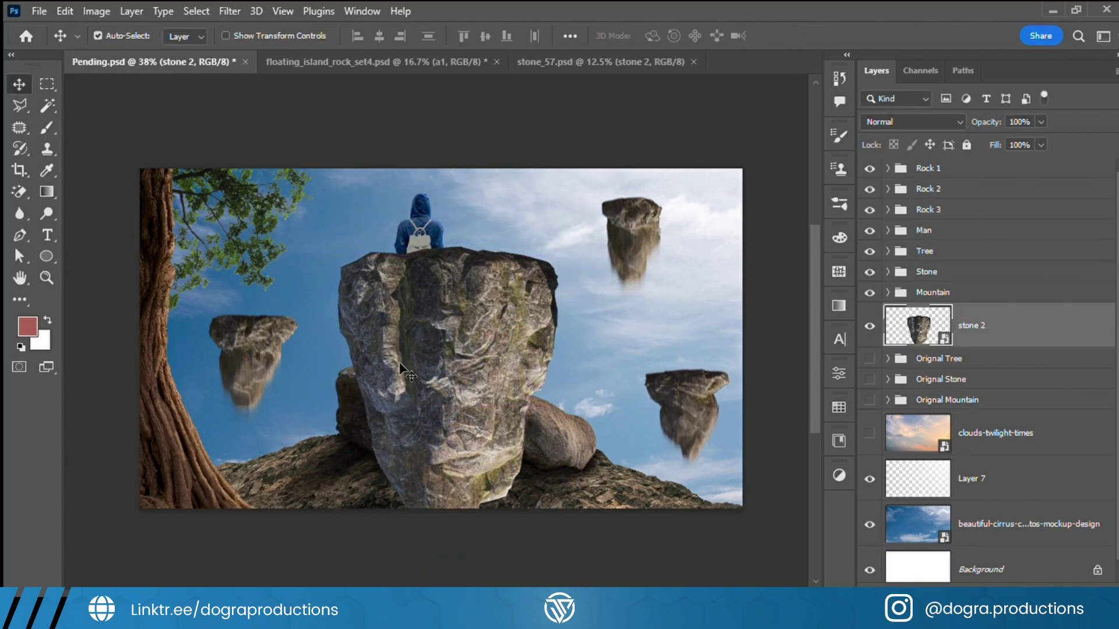
pyautogui.hotkey('ctrl', 'shift', 'z')
pyautogui.hotkey('ctrl', 'z')
# Step: Clip Color Balance and Exposure adjustments to the big rock, then copy its area
pyautogui.hotkey('ctrl', 'shift', 'z')
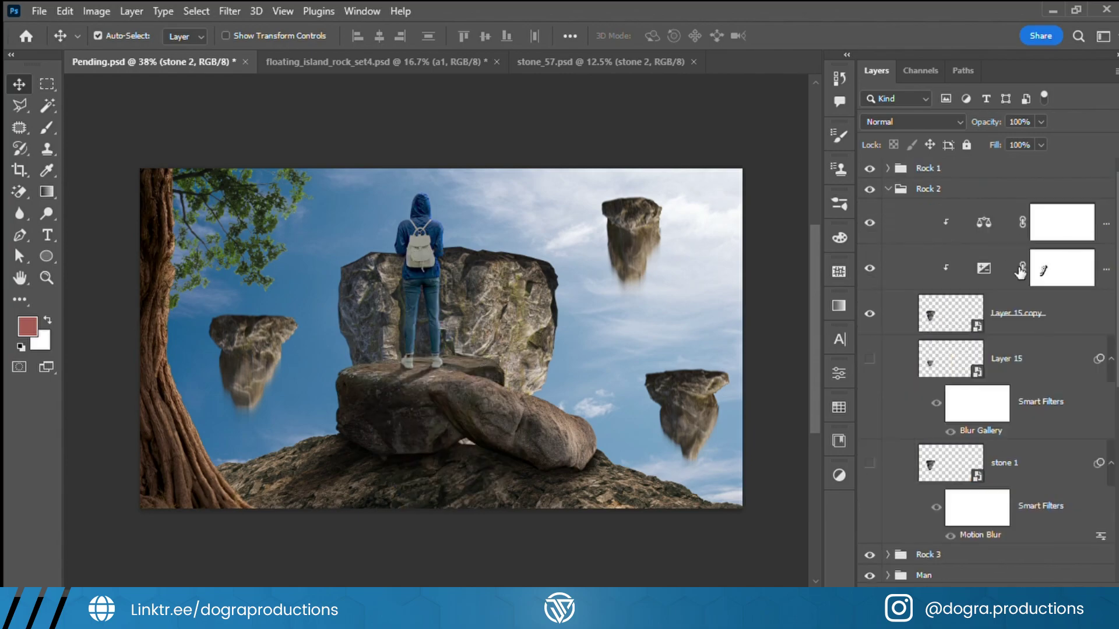
pyautogui.hotkey('ctrl', 'shift', 'z')
pyautogui.hotkey('ctrl', 'shift', 'z')
pyautogui.hotkey('ctrl', 'shift', 'z')
pyautogui.hotkey('ctrl', 'shift', 'z')
pyautogui.hotkey('ctrl', 'shift', 'z')
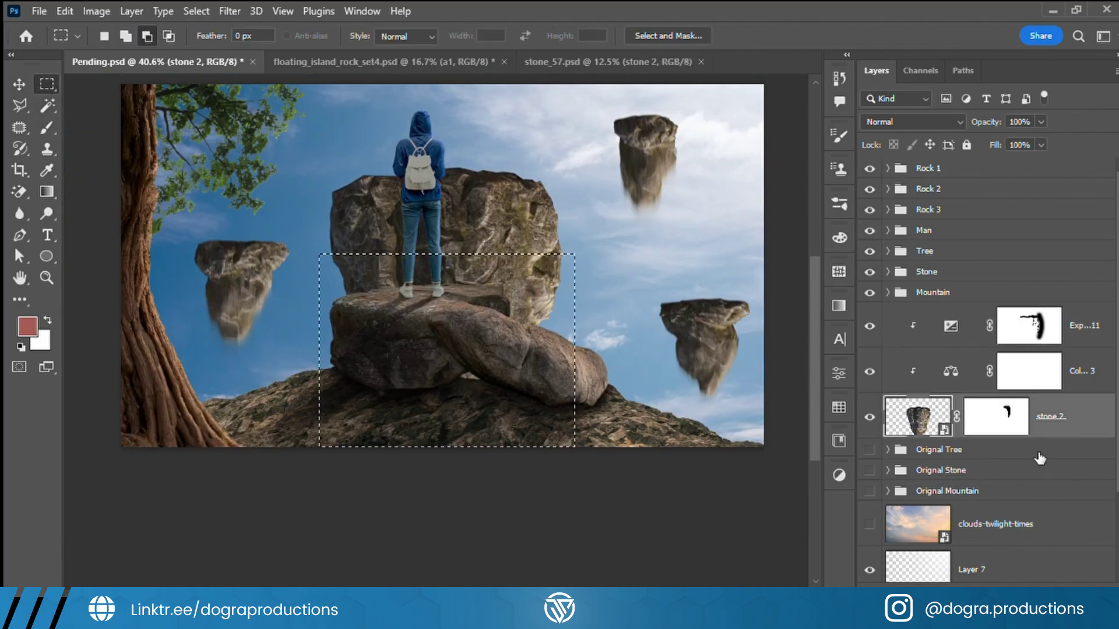
pyautogui.hotkey('ctrl', 'j')
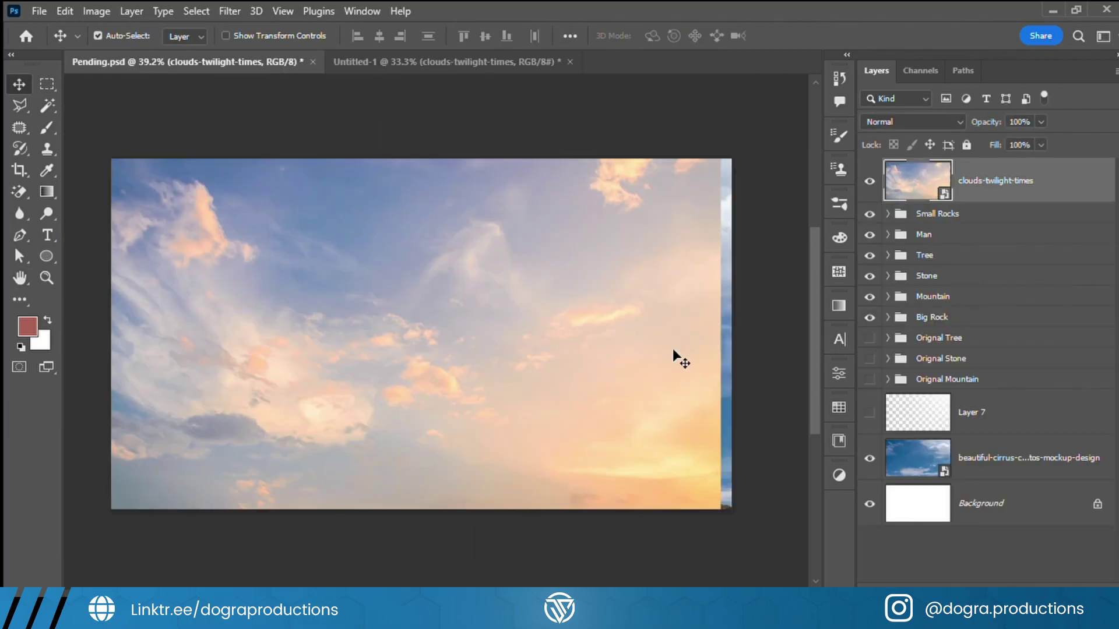
# Step: Move the twilight clouds layer just above the blue sky and rotate it across the canvas
pyautogui.moveTo(918, 181); pyautogui.dragTo(909, 434)
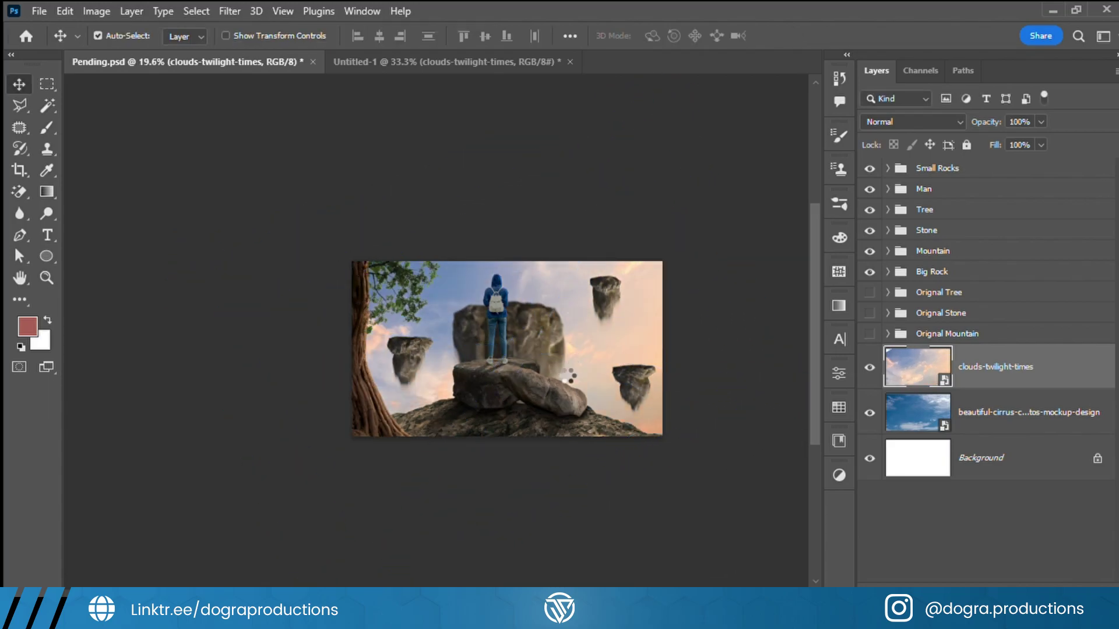
pyautogui.hotkey('ctrl', 't')
pyautogui.moveTo(723, 373); pyautogui.dragTo(705, 384)
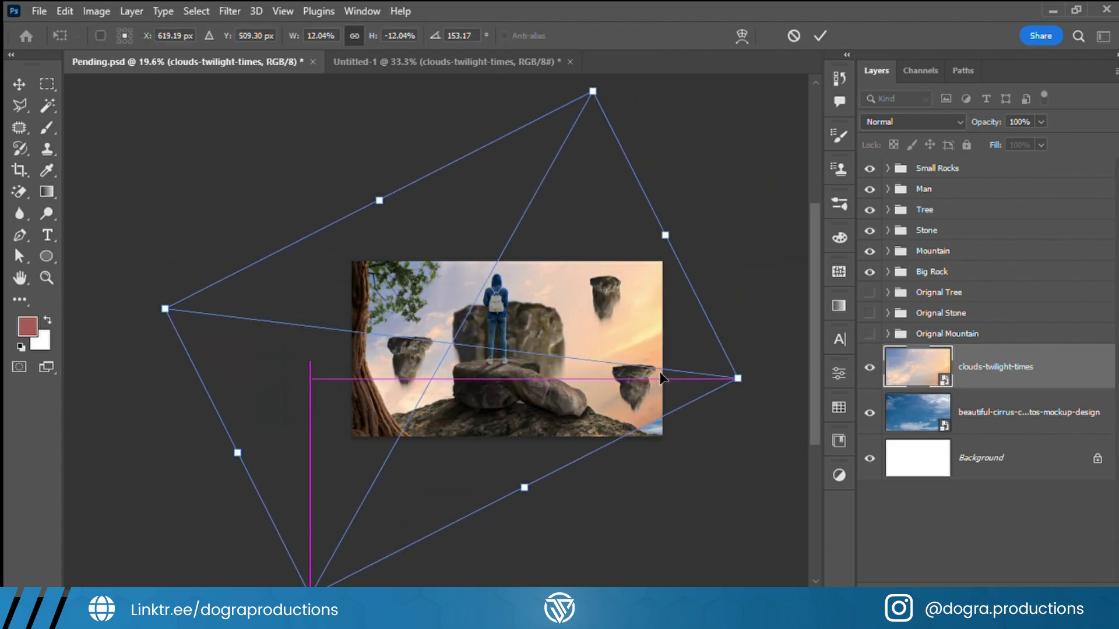